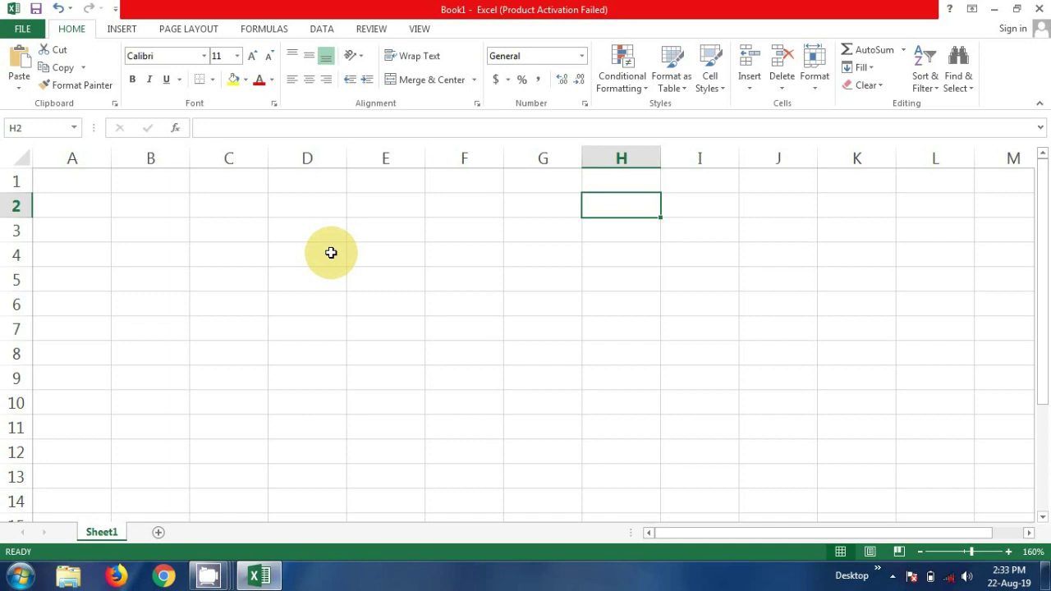
Enter "studylovers4U" in cell D3 and autofit the width of column D to the text.
left_click(327, 238)
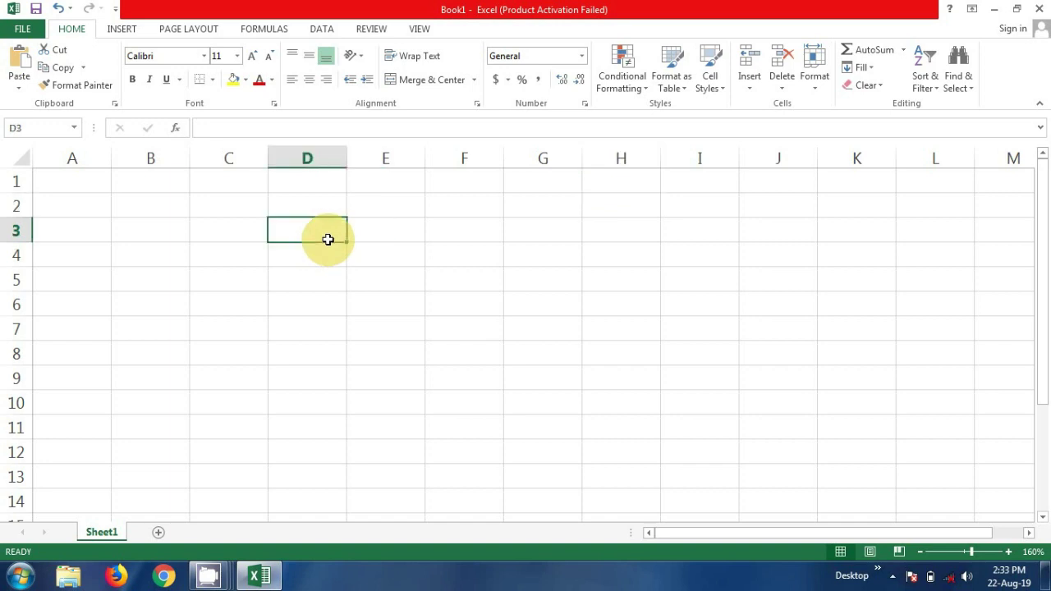
type("s")
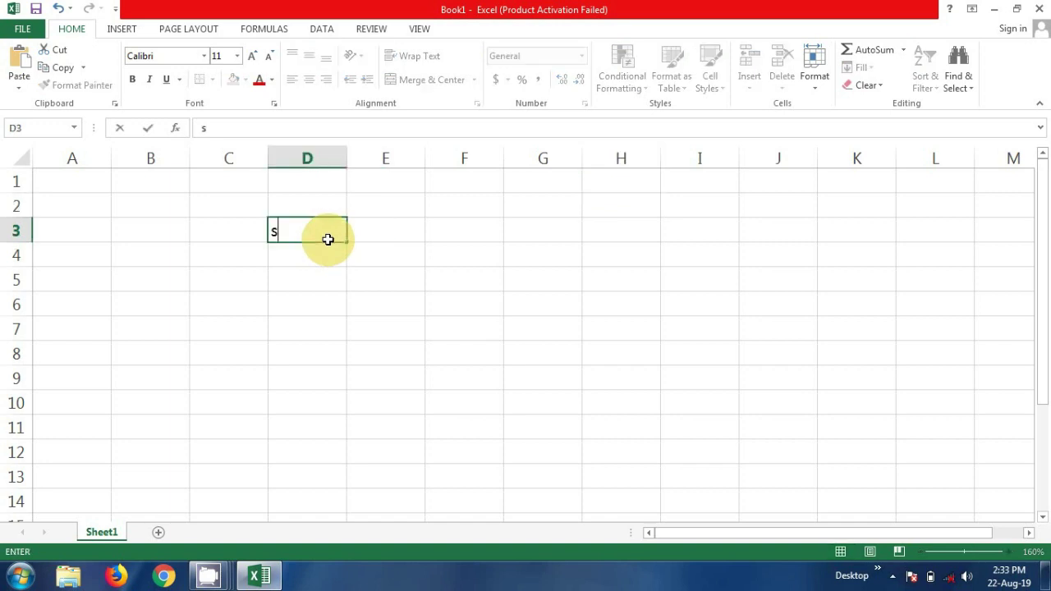
type("tudylo")
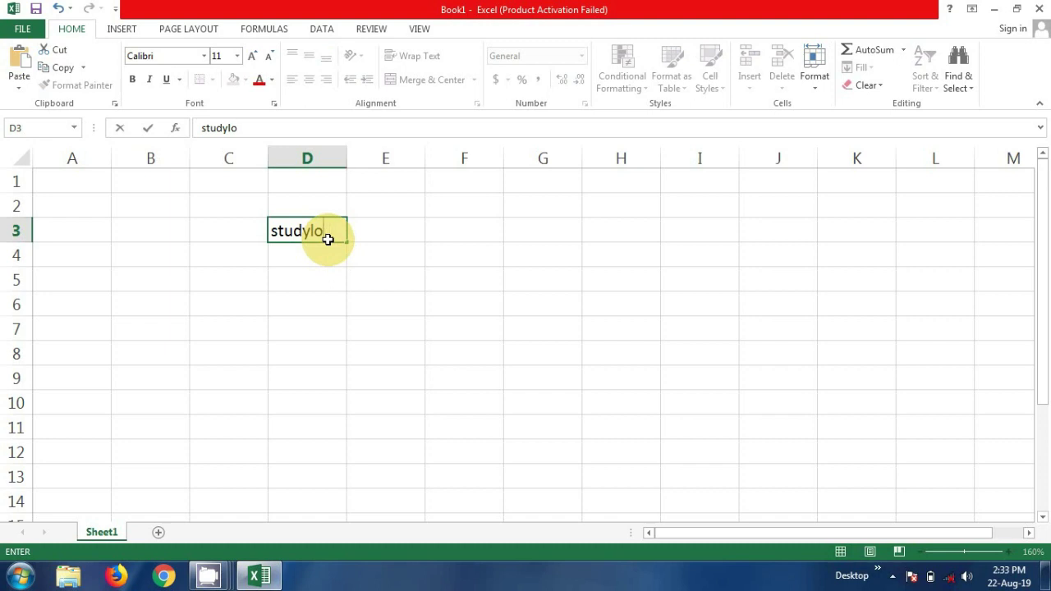
type("bvers4U")
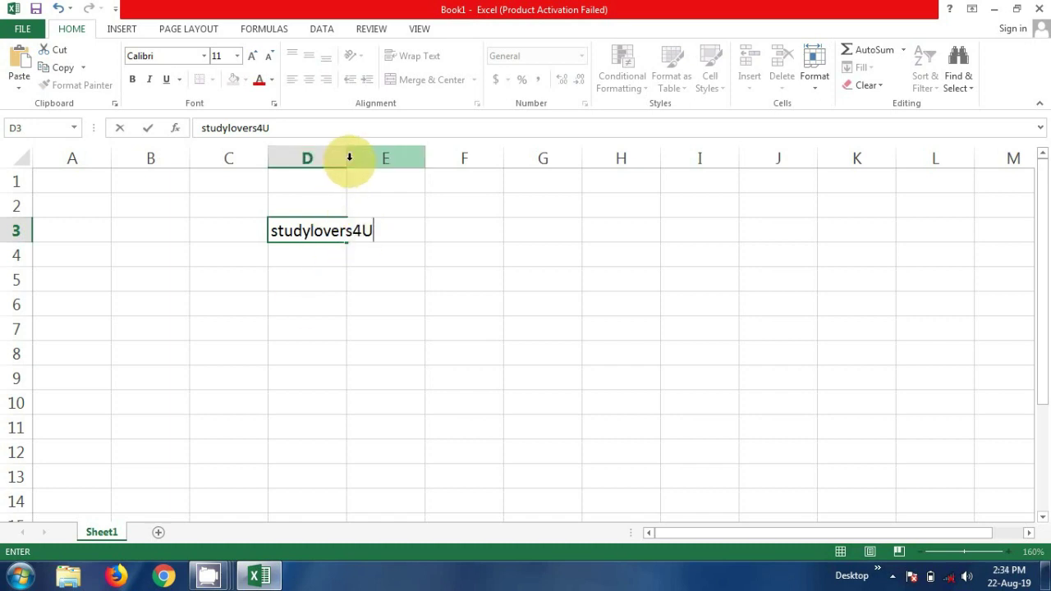
left_click(340, 183)
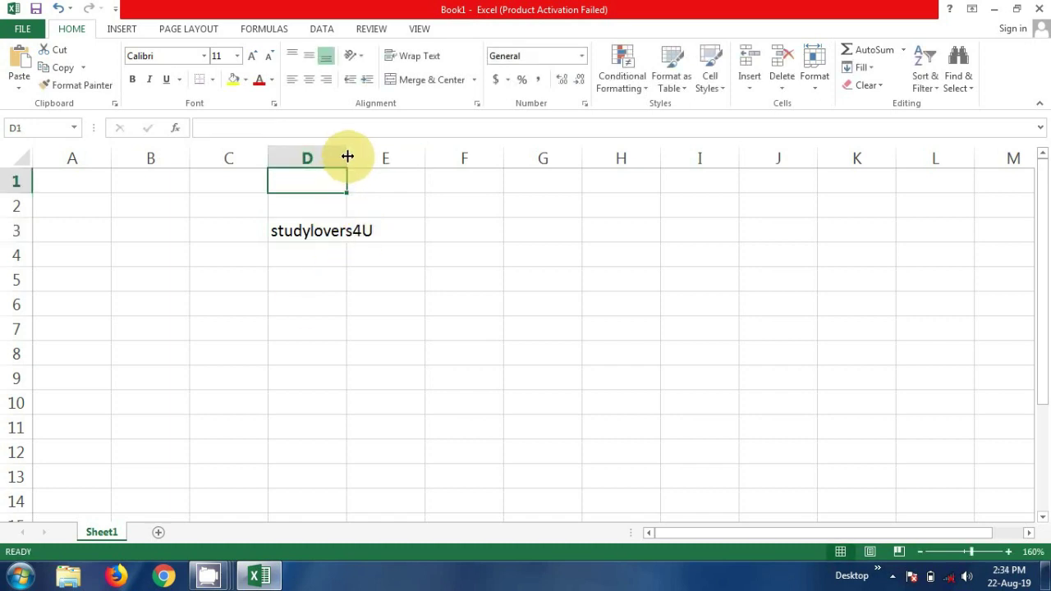
double_click(348, 157)
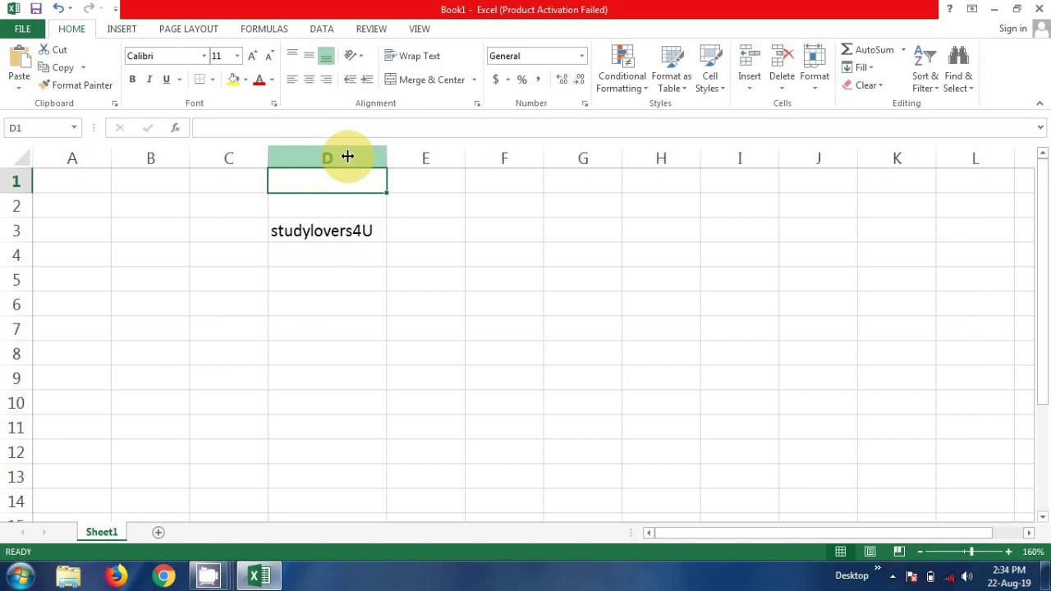
left_click(356, 249)
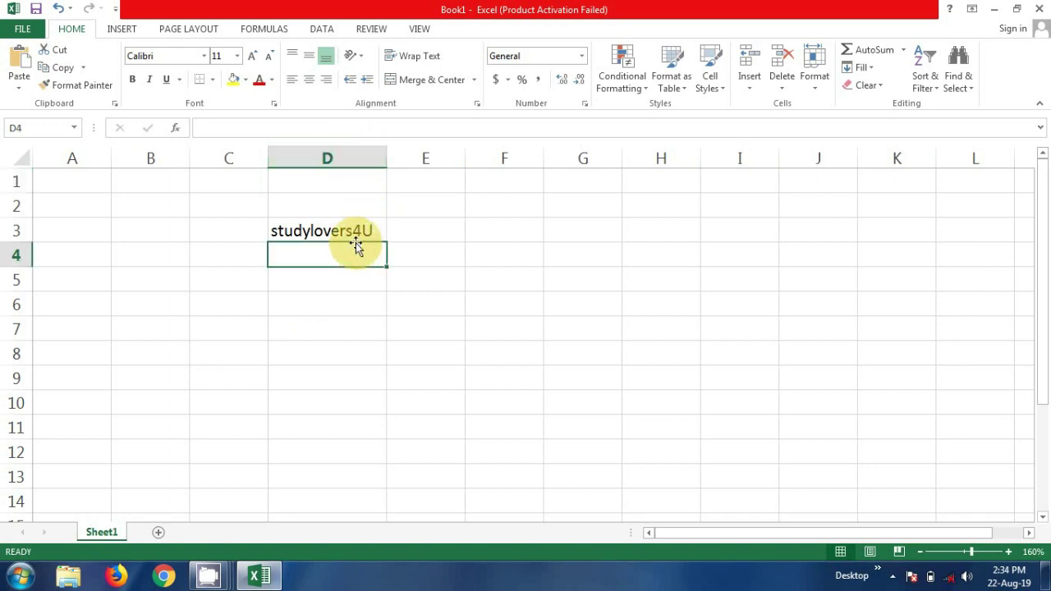
Copy the text in cell D3 and paste it into cell F5.
left_click(353, 231)
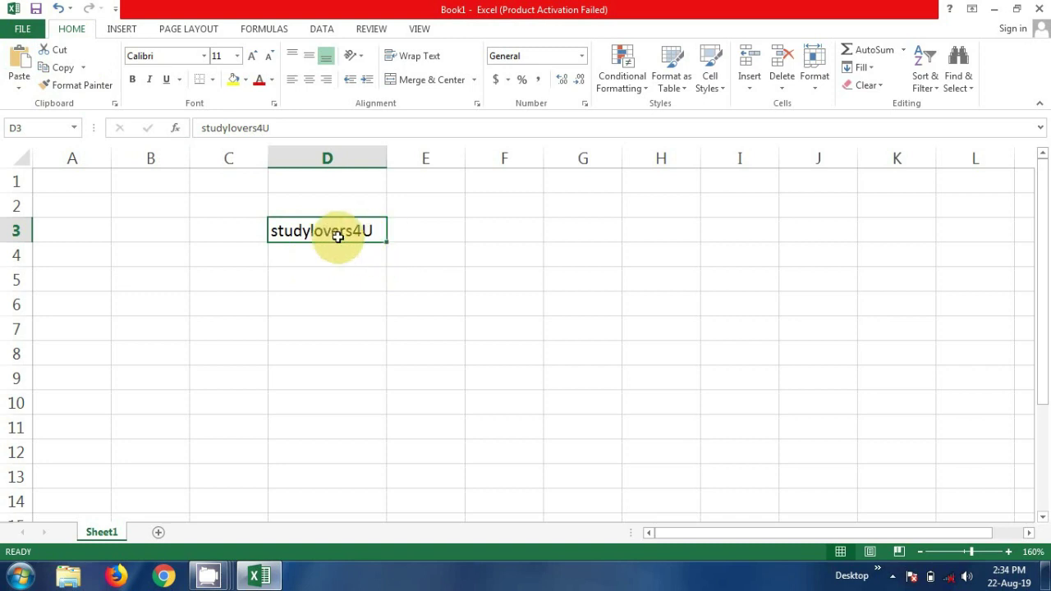
left_click(84, 74)
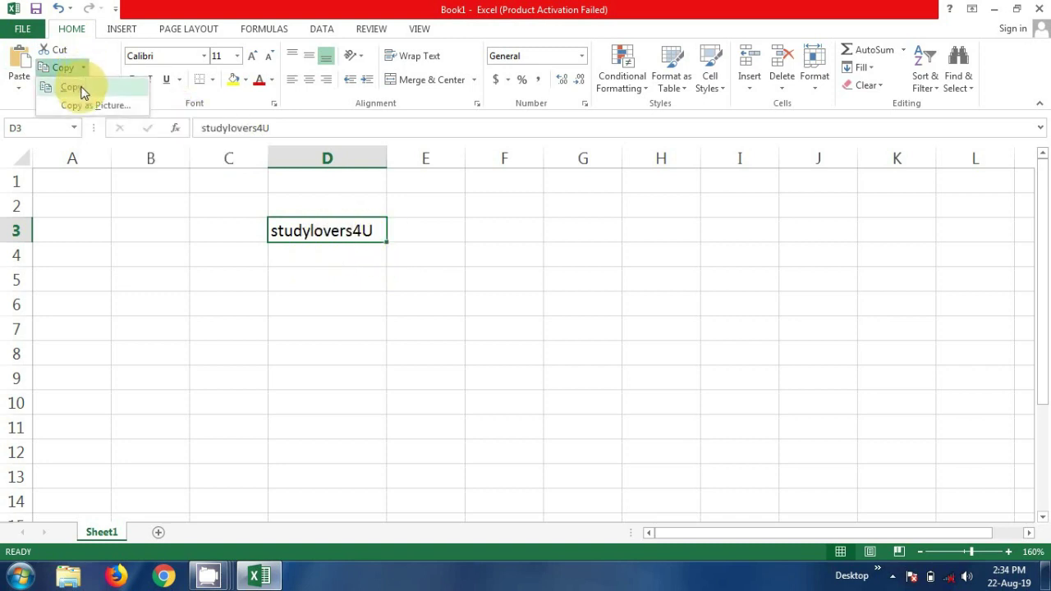
left_click(82, 87)
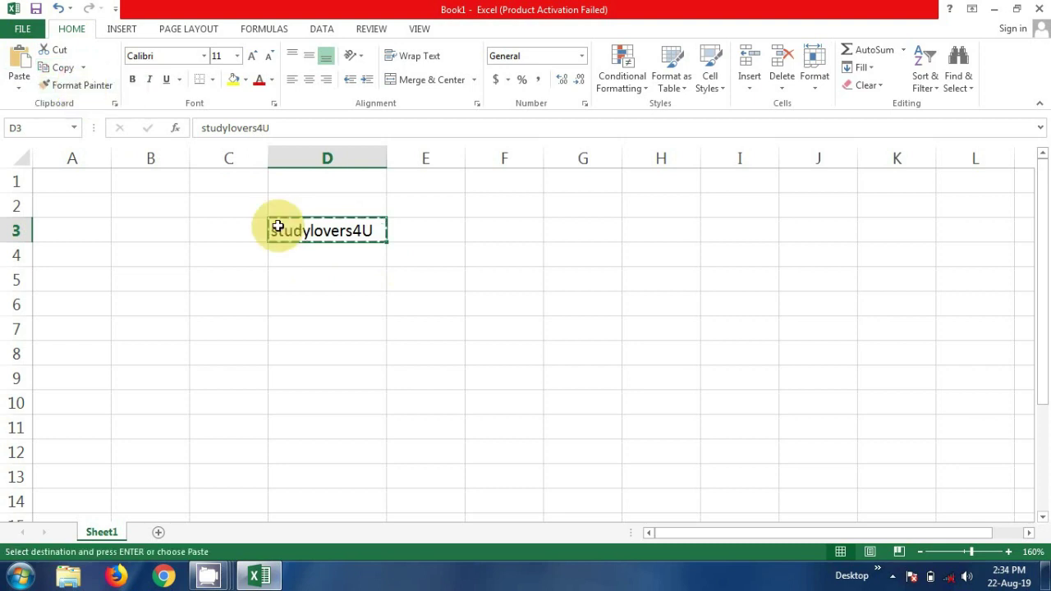
left_click(482, 279)
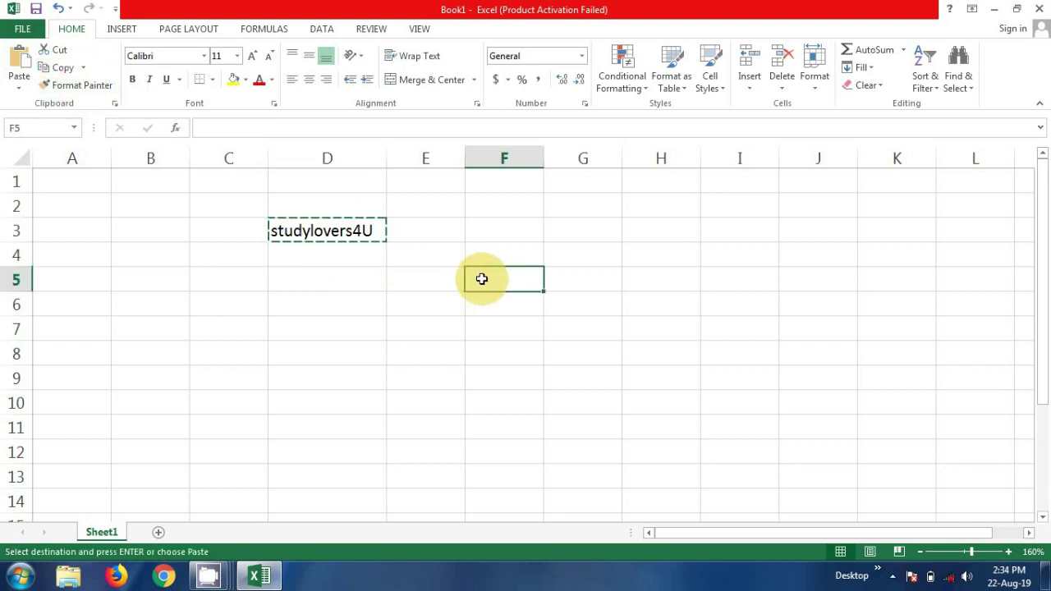
left_click(28, 71)
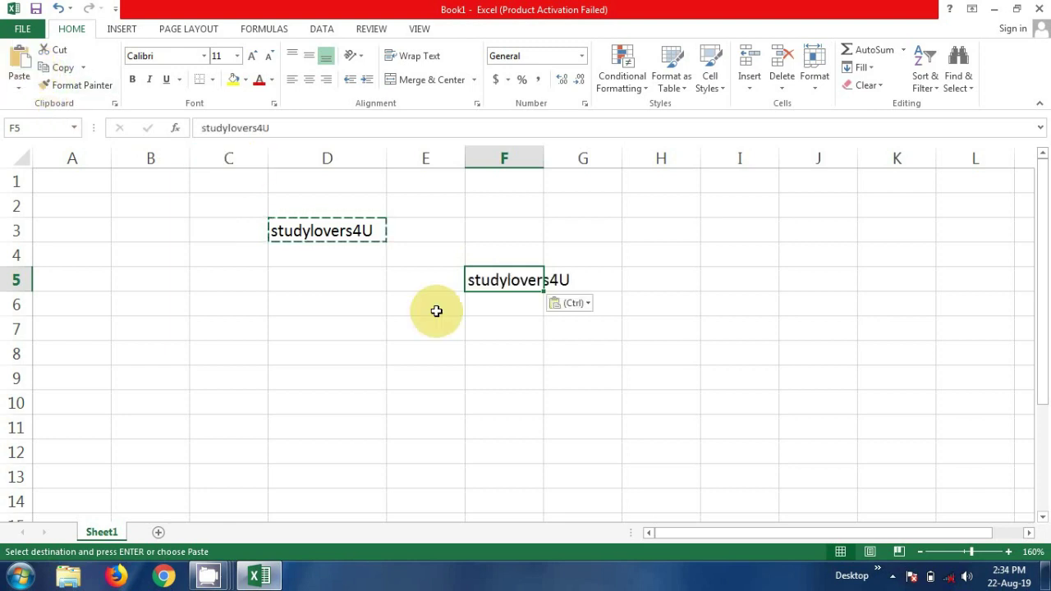
left_click(501, 310)
left_click(600, 284)
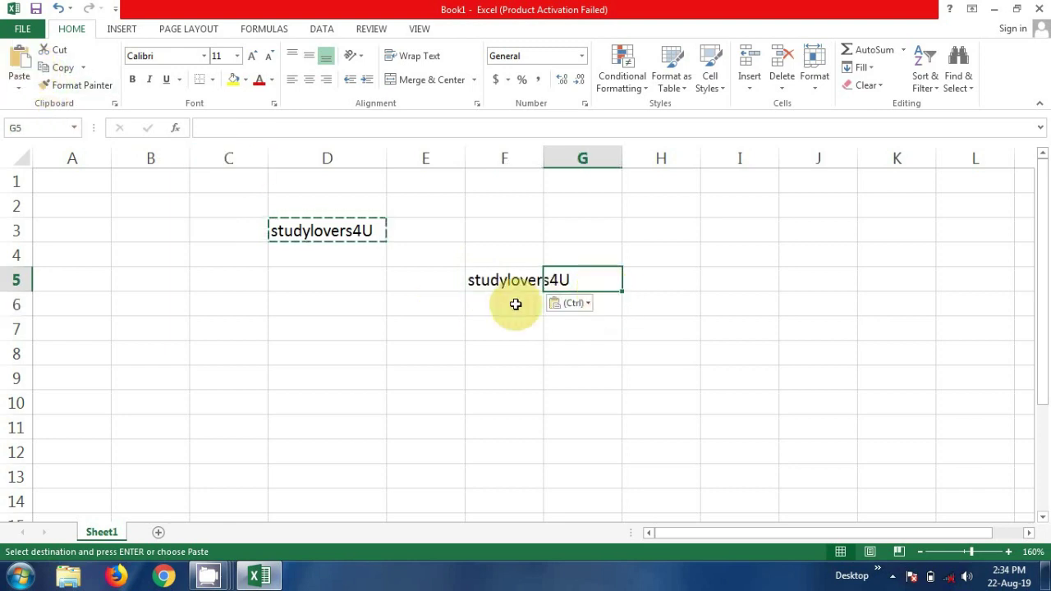
Paste the copied text into cells D7, C6, H8, F11 and C9, and end the copy mode.
left_click(304, 326)
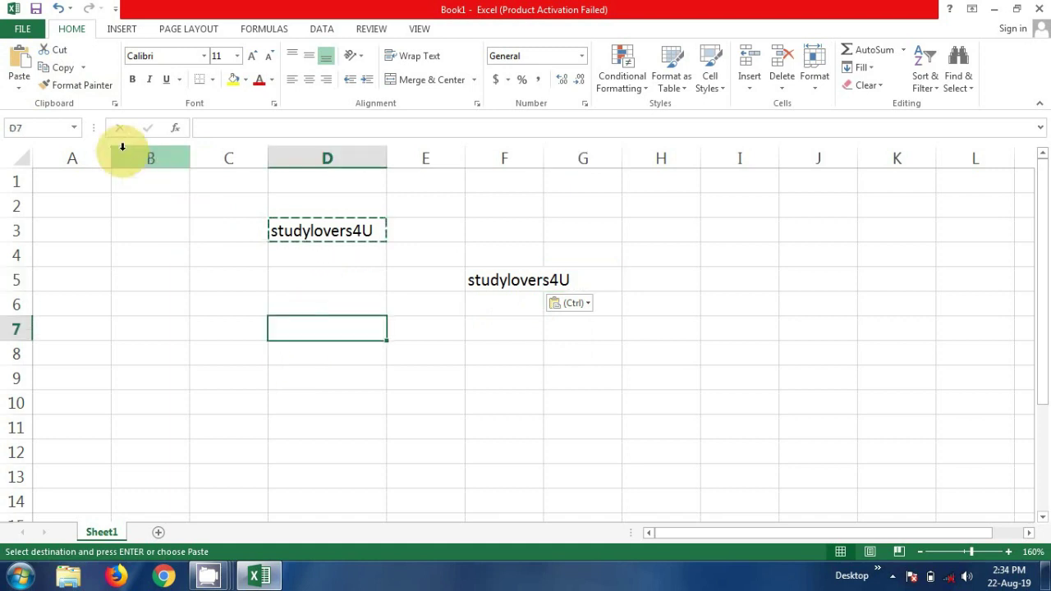
left_click(16, 59)
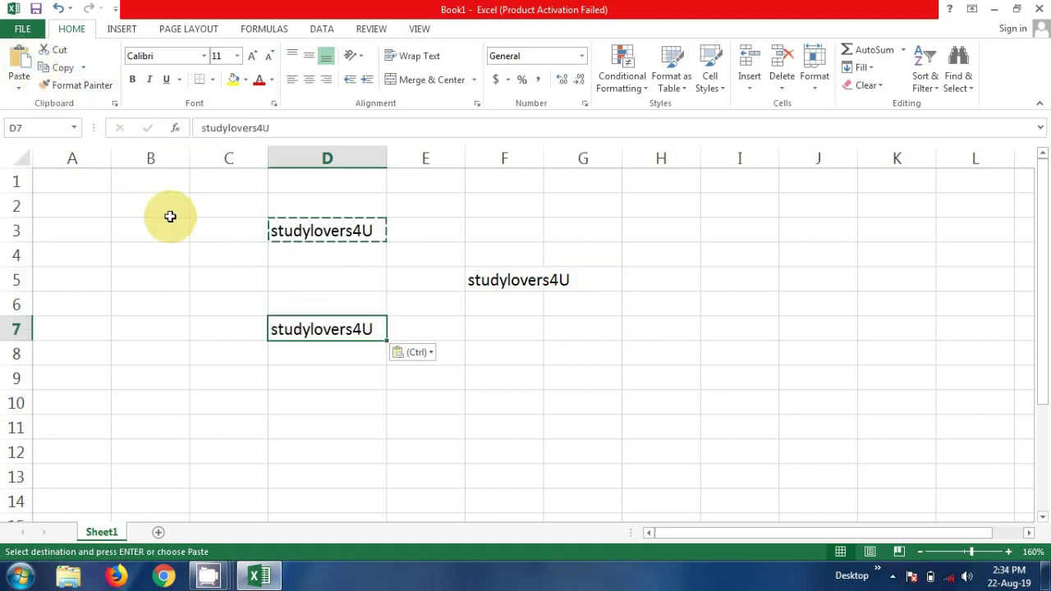
left_click(211, 297)
left_click(24, 72)
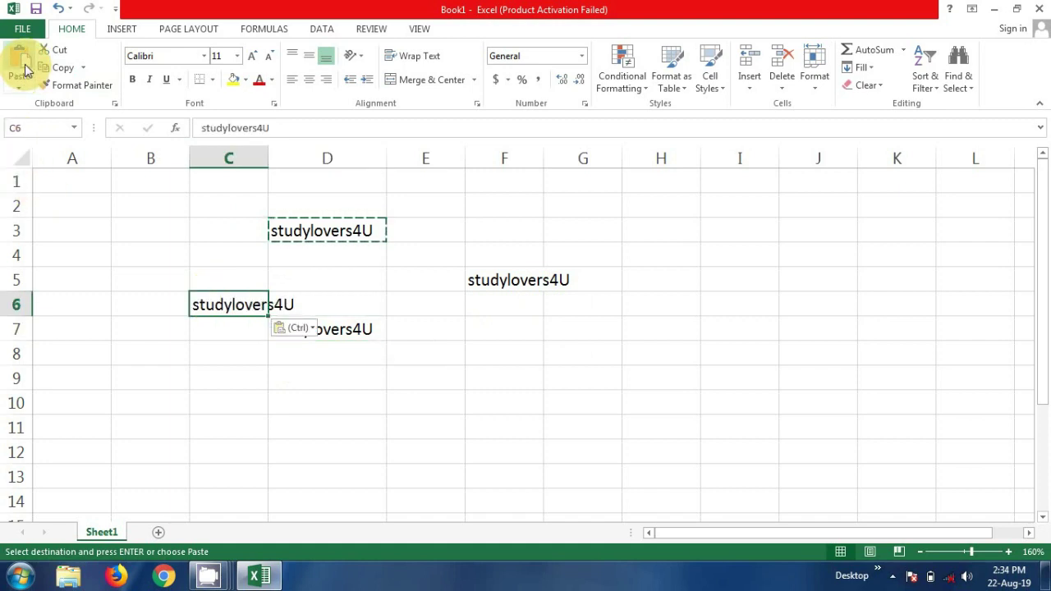
left_click(624, 345)
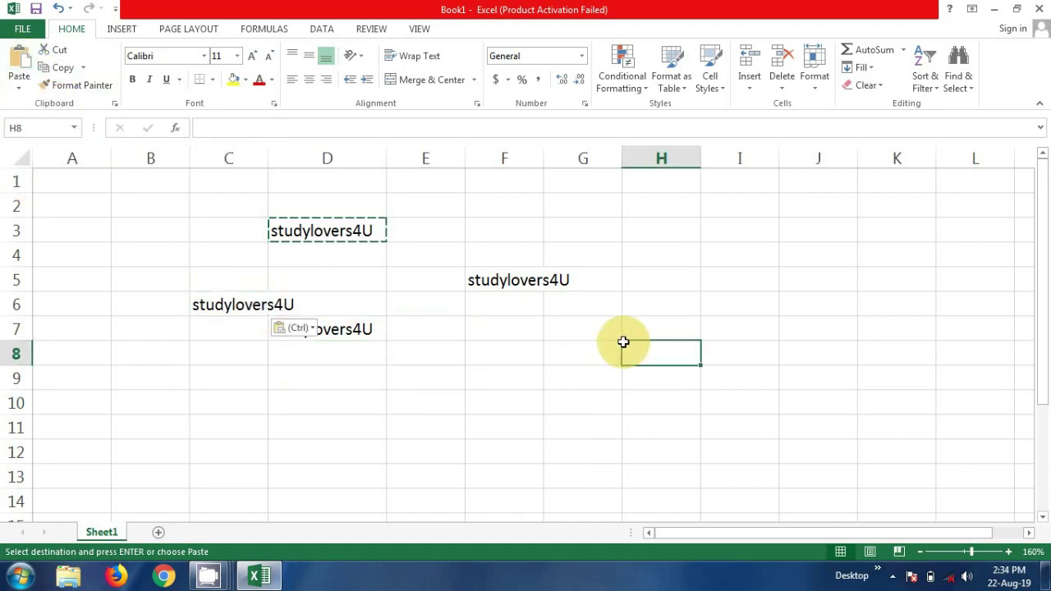
left_click(24, 72)
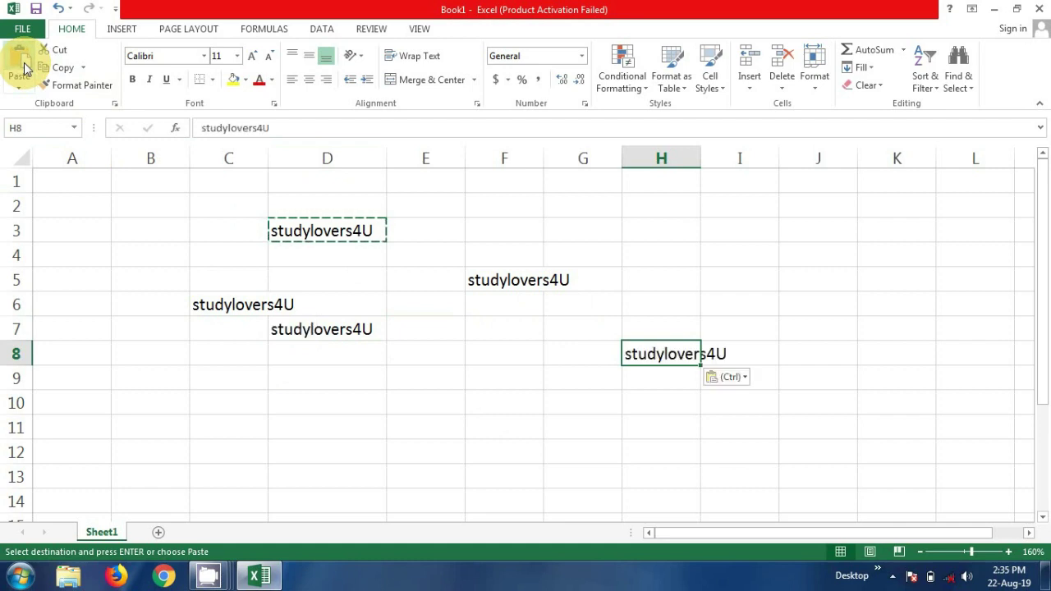
left_click(516, 430)
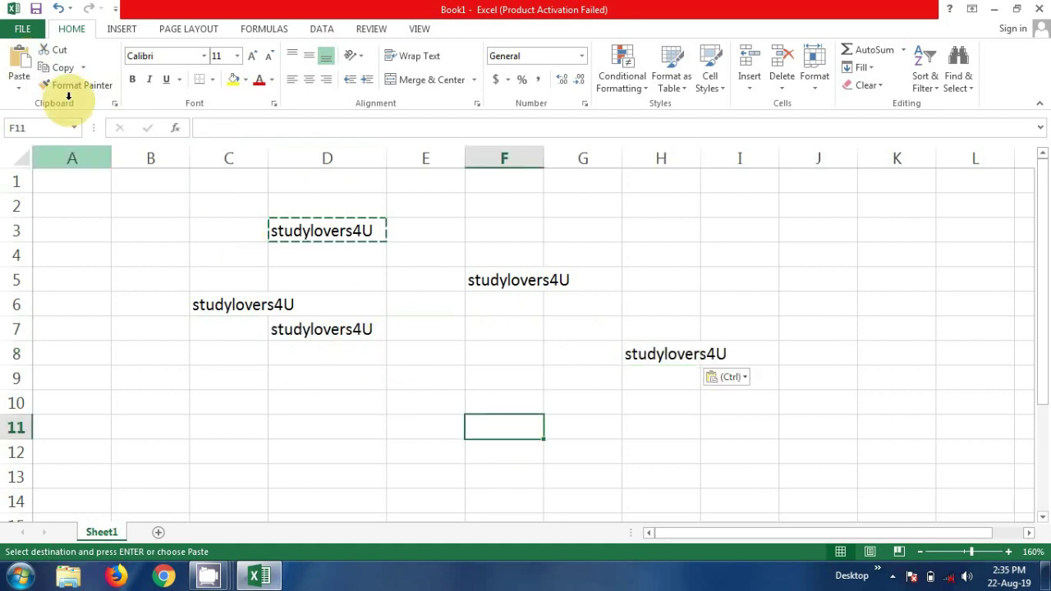
left_click(24, 70)
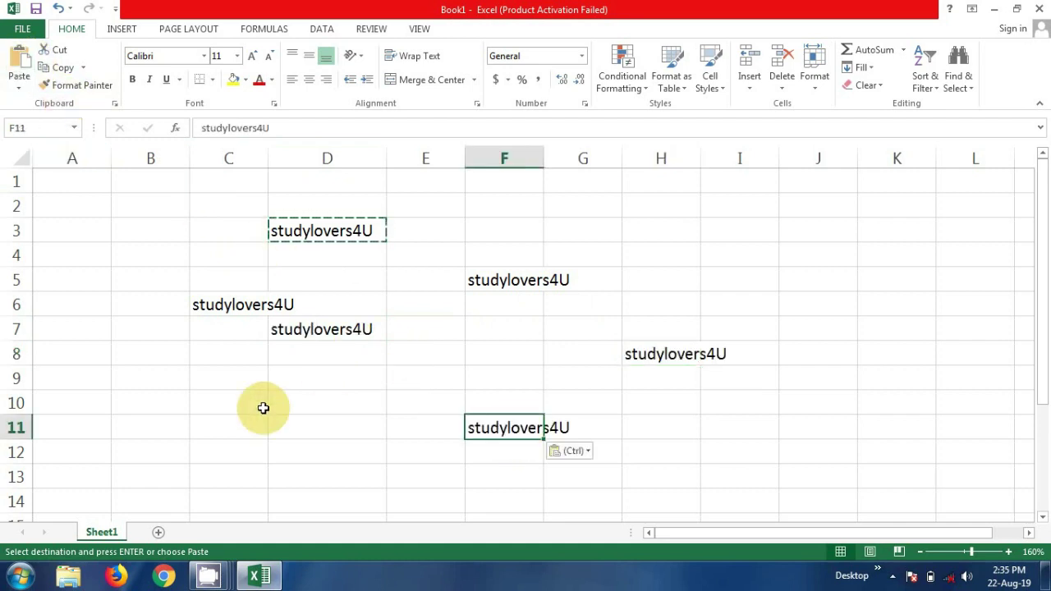
left_click(215, 379)
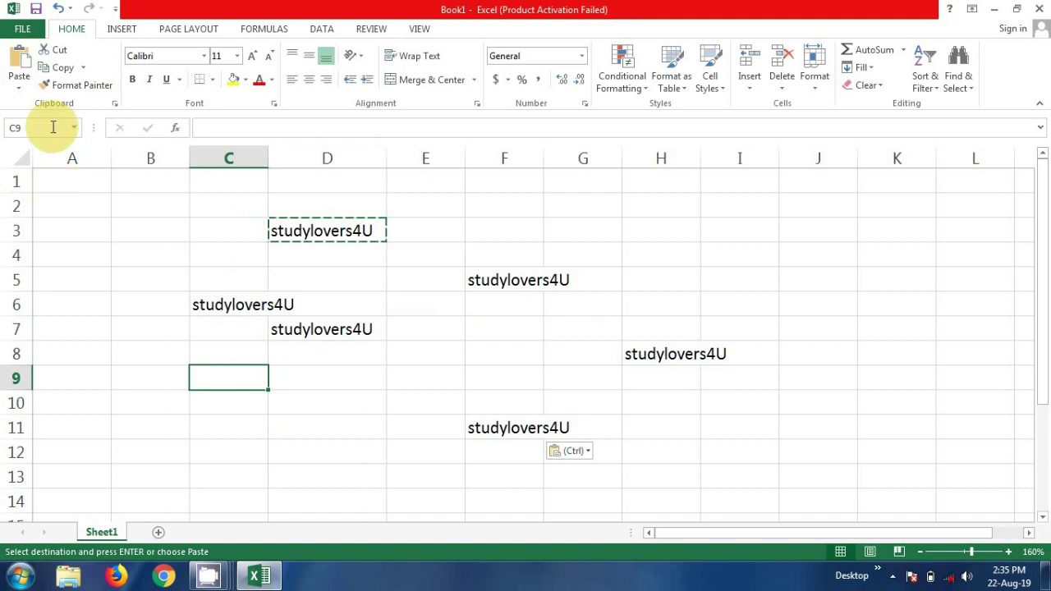
left_click(22, 65)
left_click(380, 381)
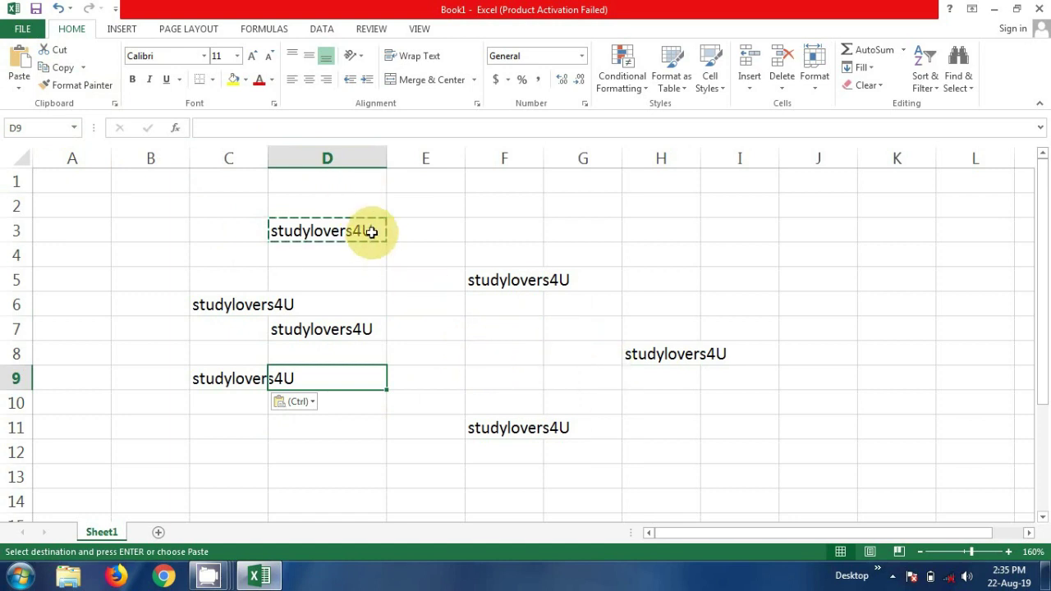
left_click(371, 233)
left_click(456, 326)
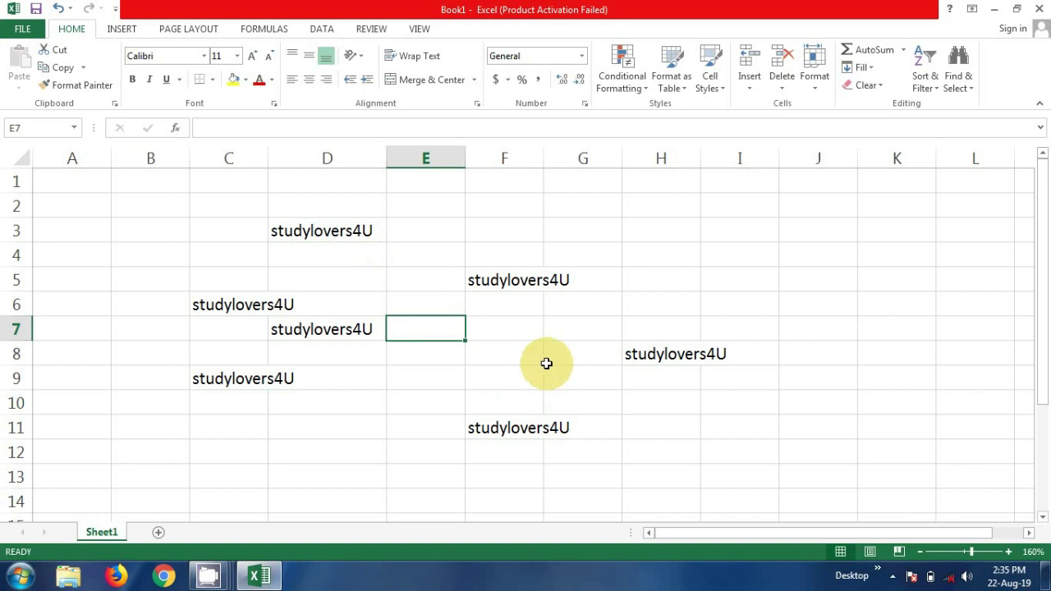
left_click(545, 360)
Enter a person's first name in cell E8 and fill it down through cell E12.
left_click(423, 346)
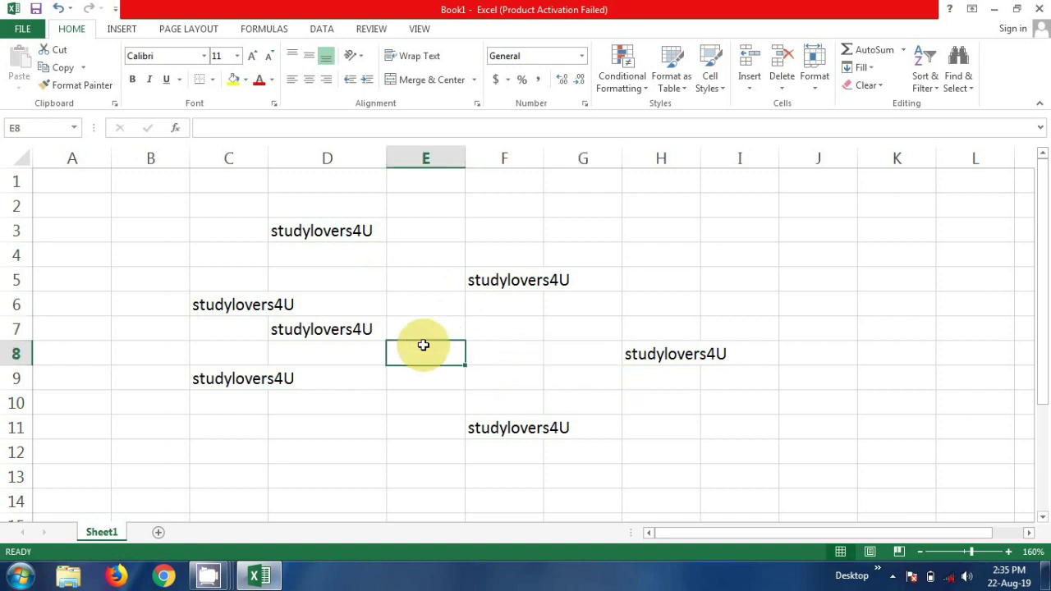
type("kashif")
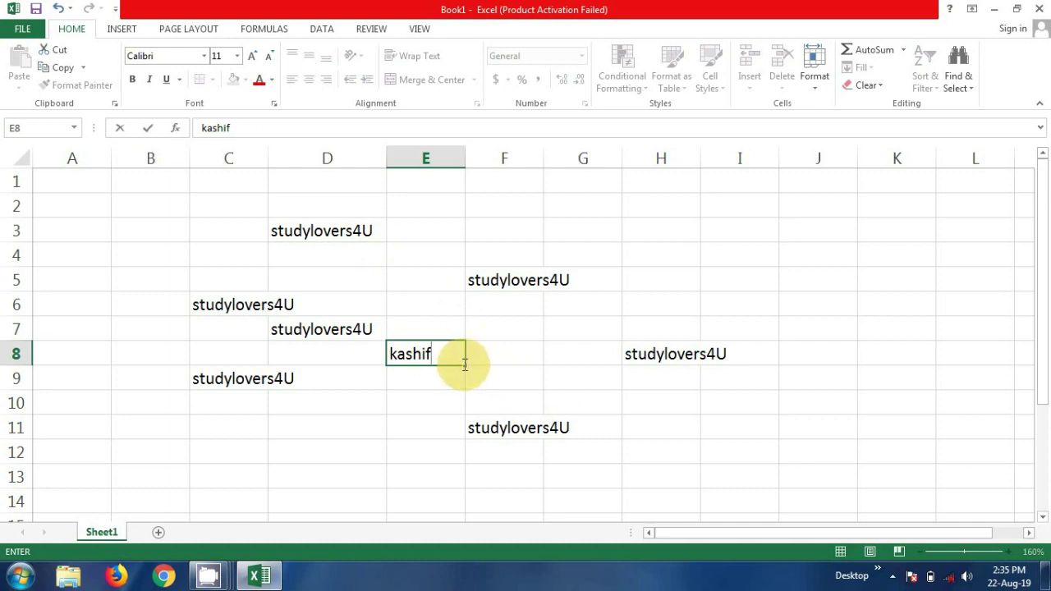
left_click(466, 366)
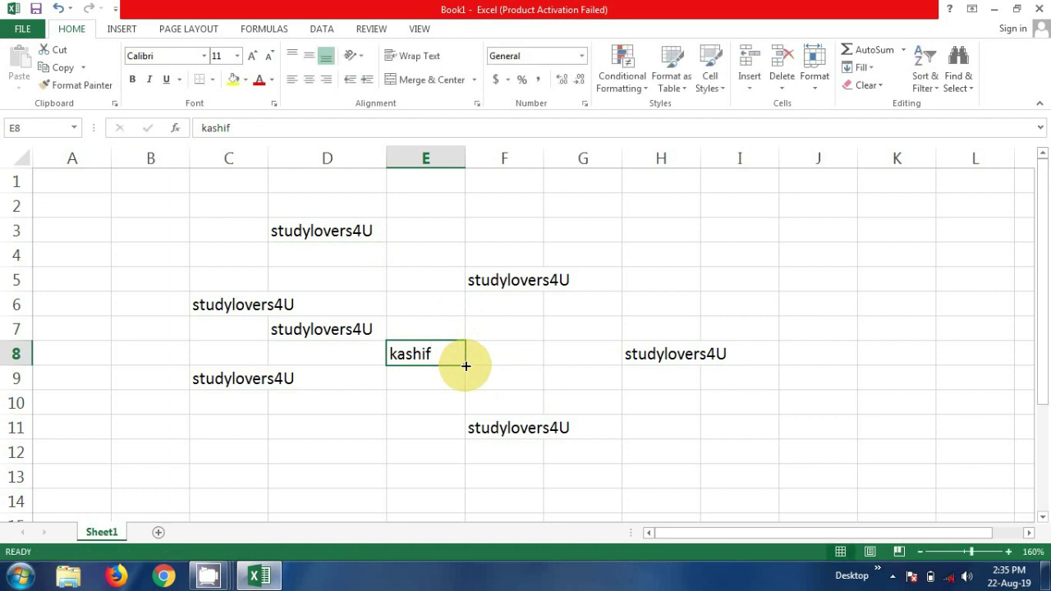
left_click_drag(465, 366, 458, 475)
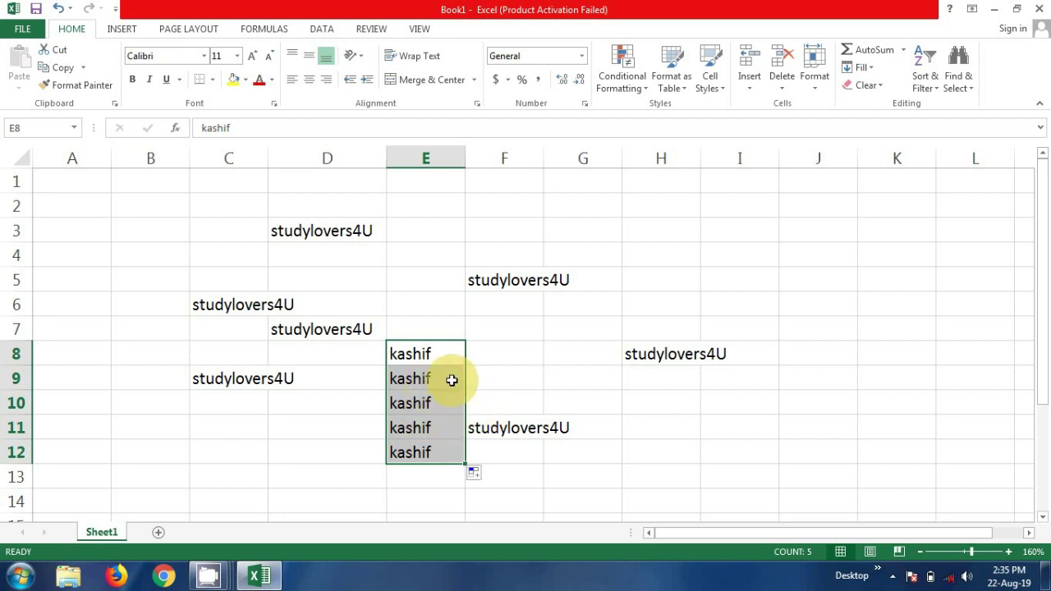
left_click(488, 376)
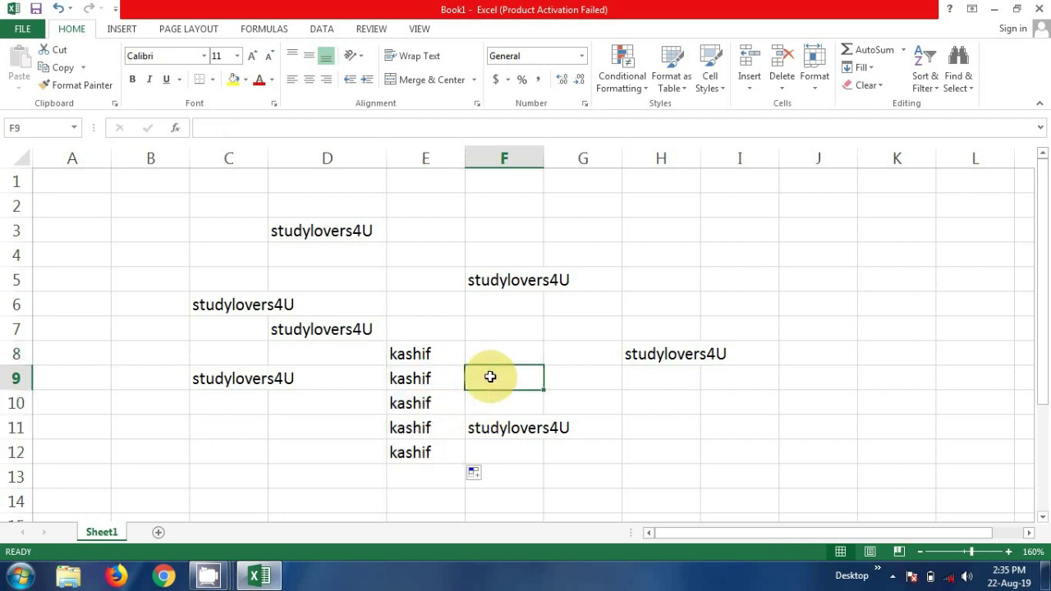
left_click(406, 361)
double_click(407, 358)
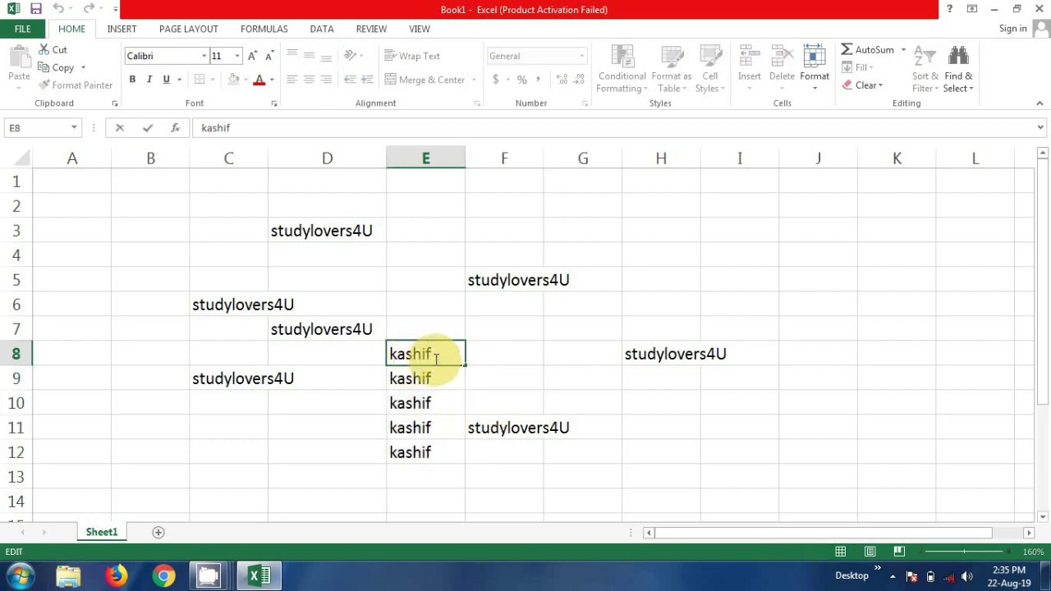
left_click(437, 358)
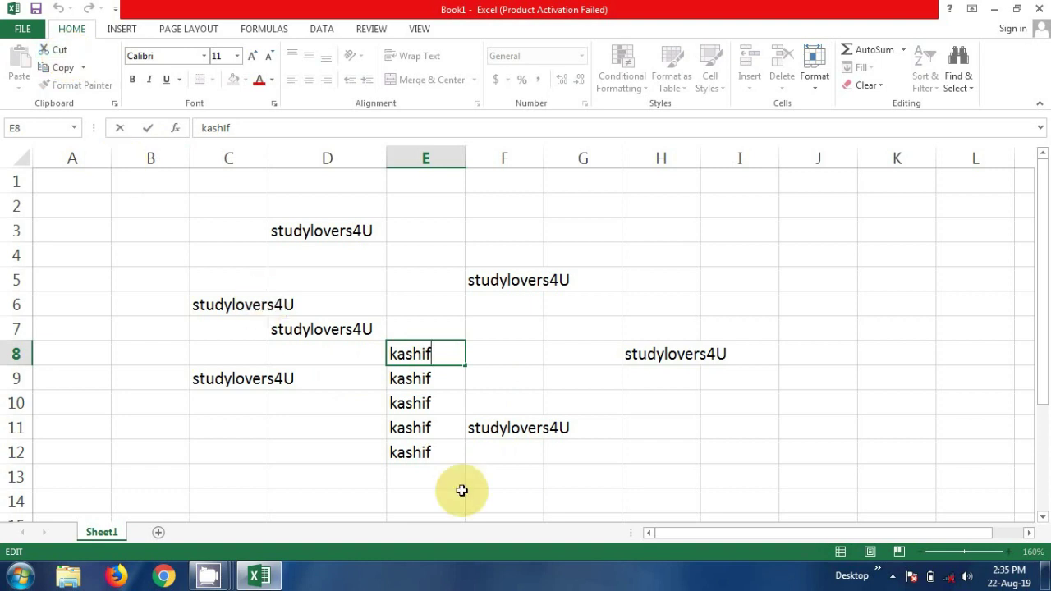
Cut the text out of cell E10 and paste it into cell H3.
left_click(426, 404)
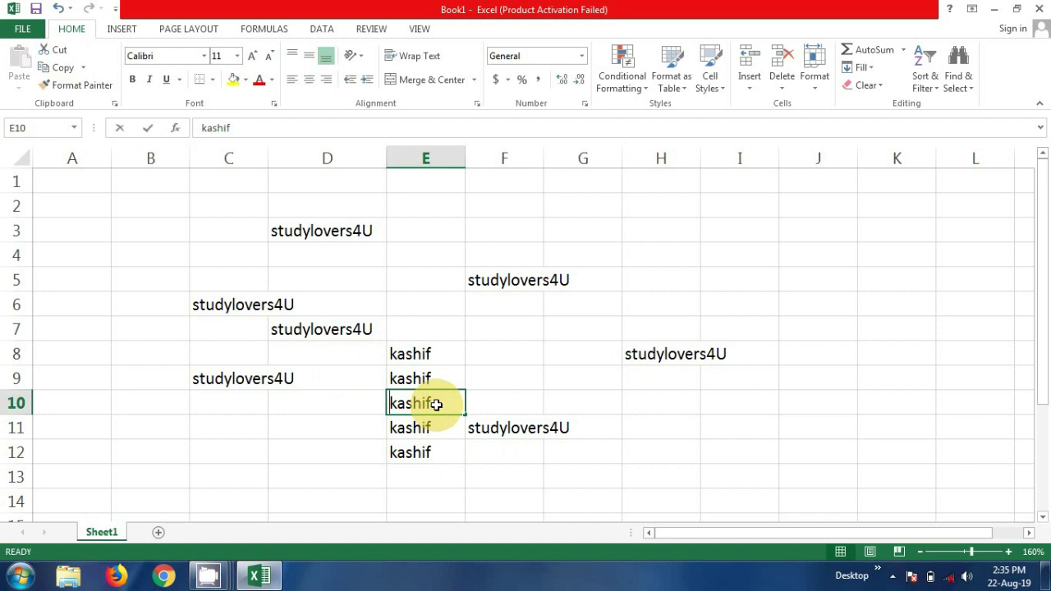
double_click(436, 404)
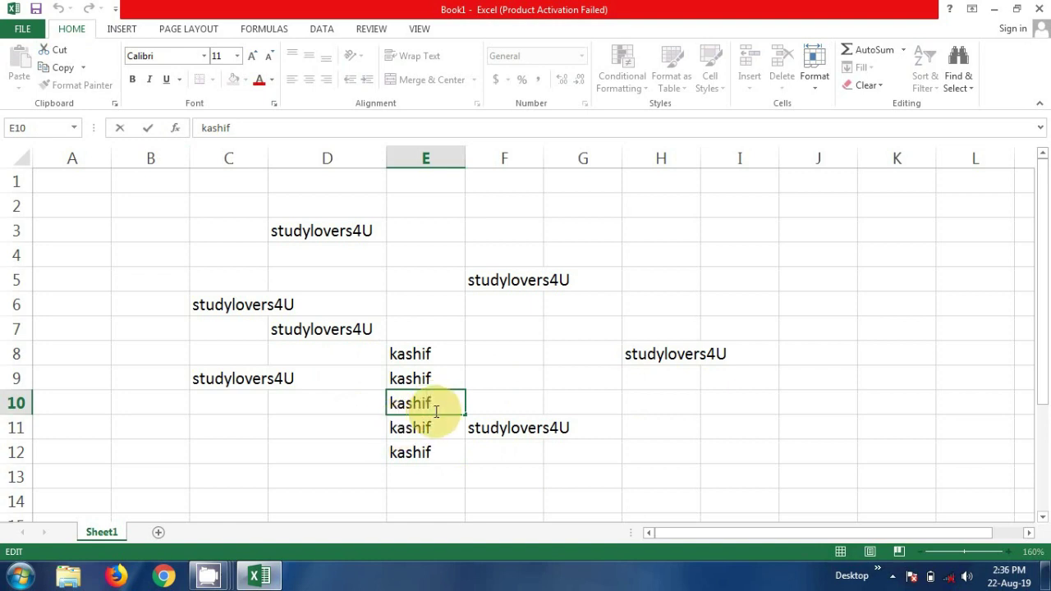
double_click(385, 401)
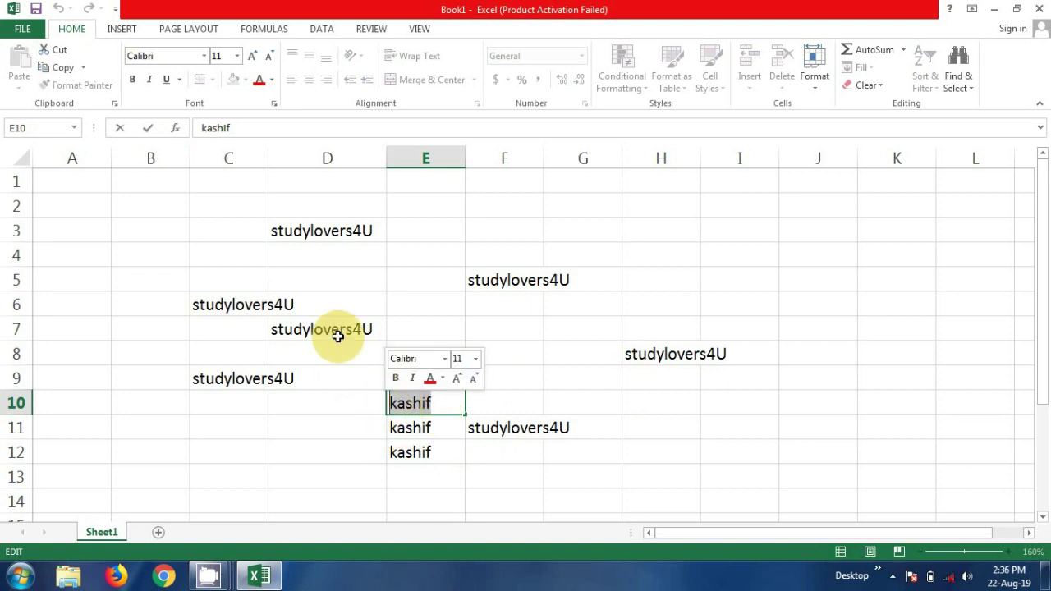
left_click(58, 50)
left_click(472, 397)
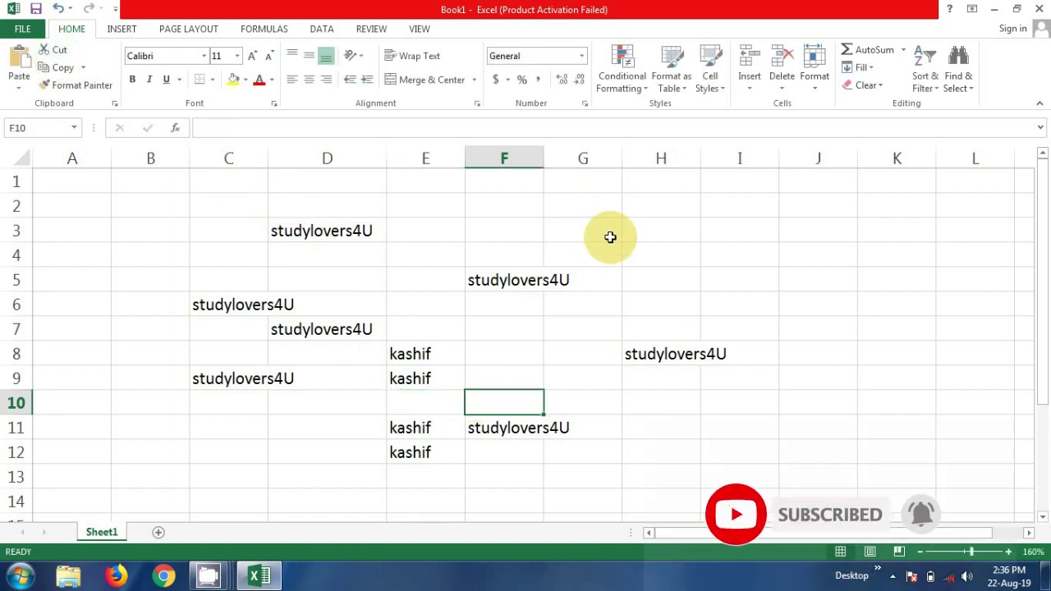
left_click(660, 229)
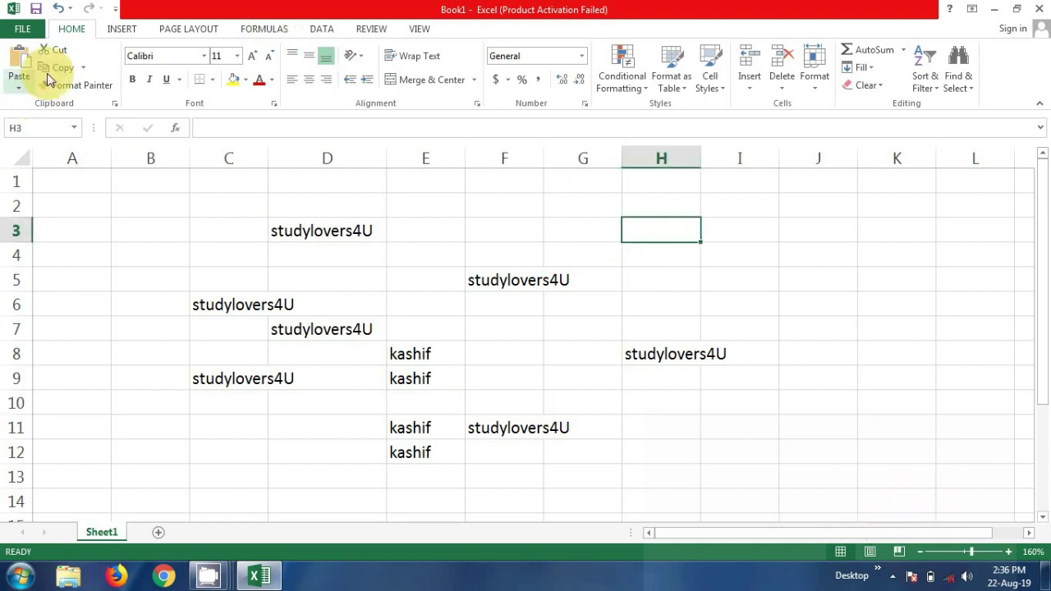
left_click(18, 59)
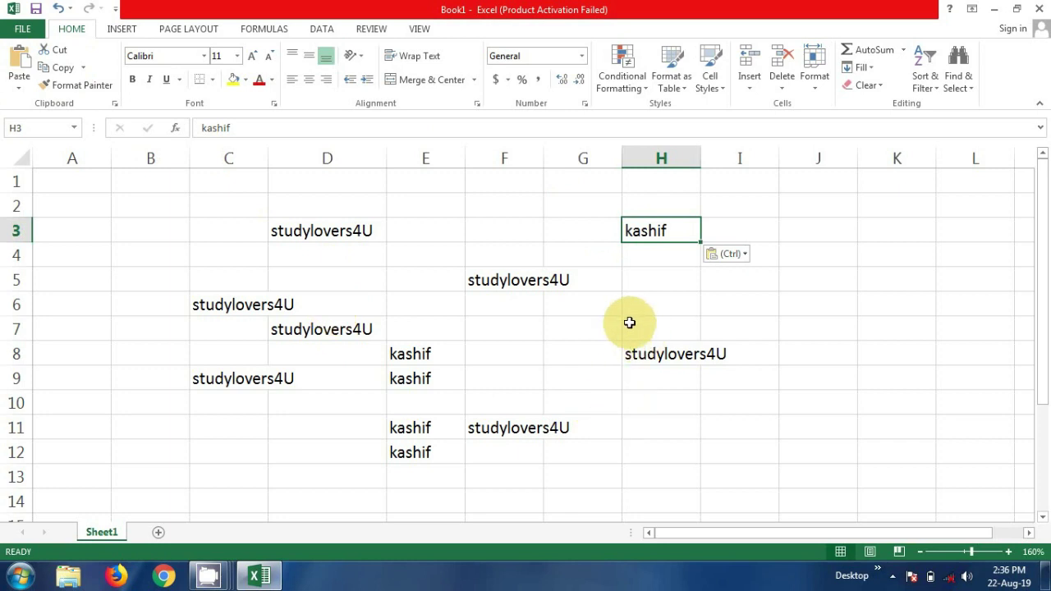
left_click(659, 300)
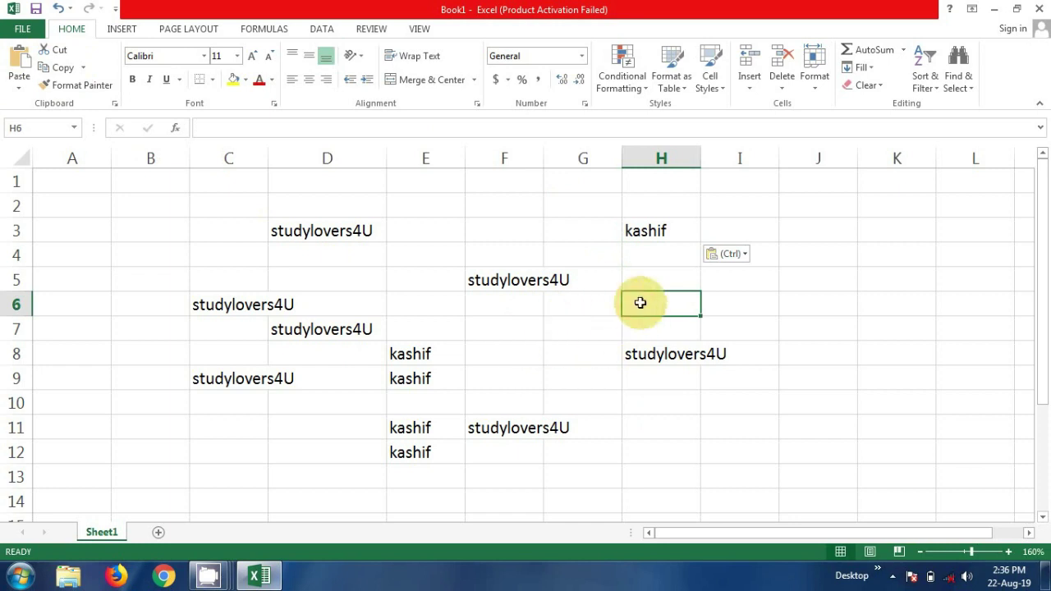
left_click(480, 330)
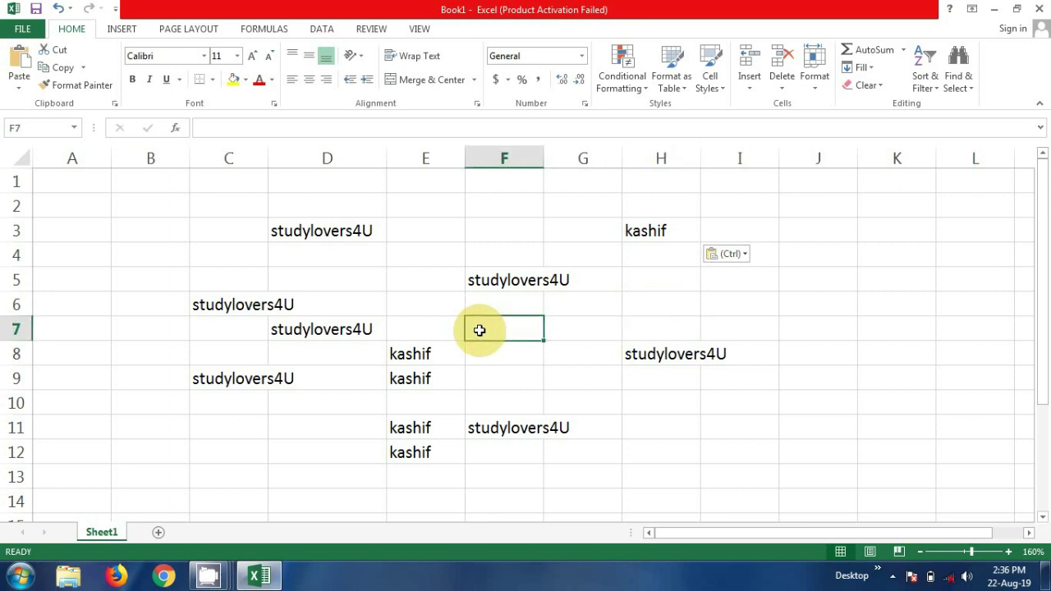
left_click(566, 379)
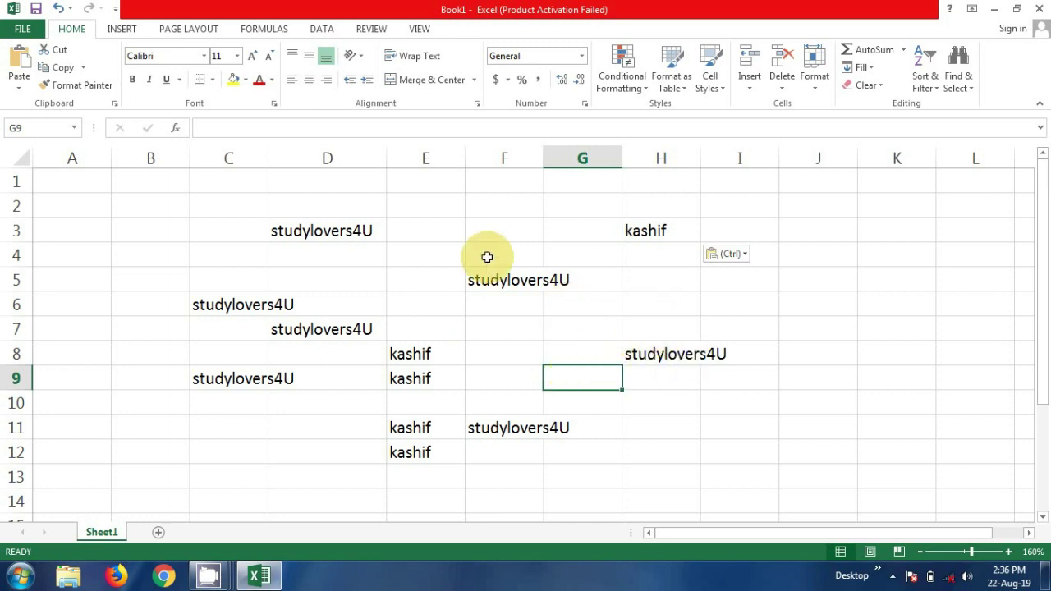
left_click(83, 69)
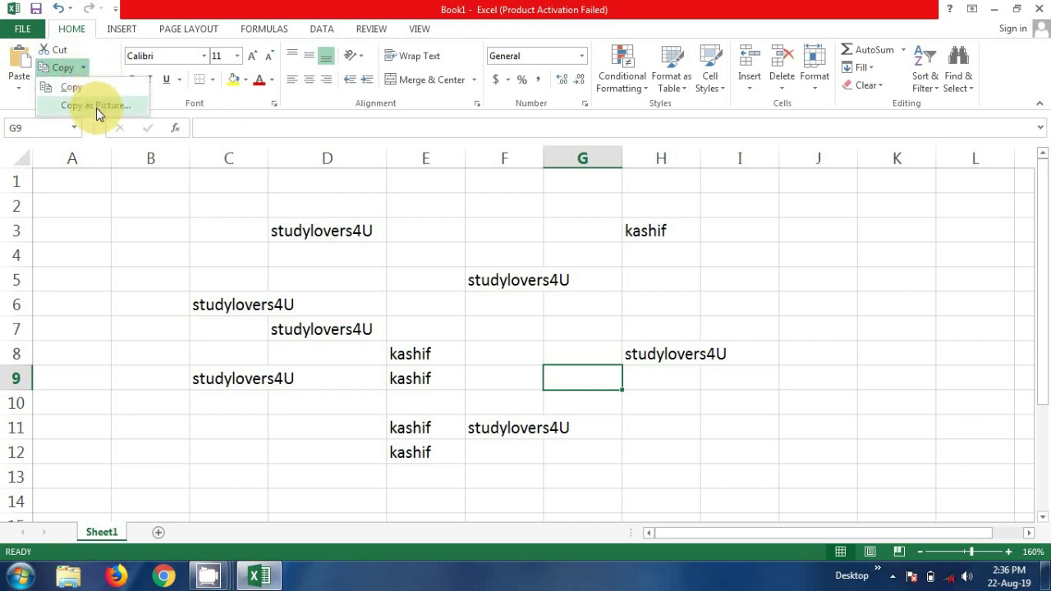
left_click(96, 106)
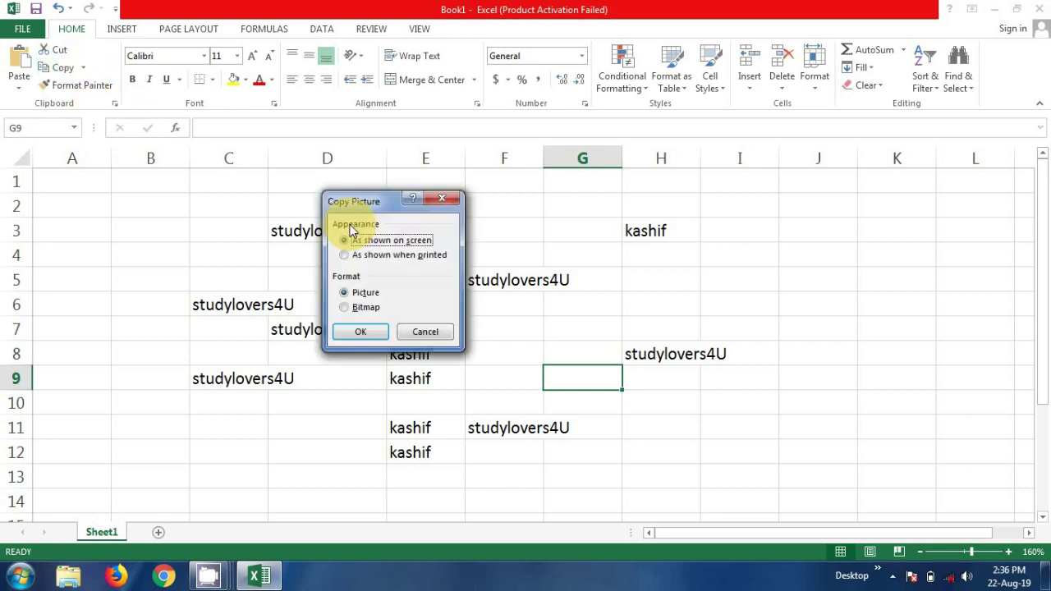
left_click(425, 331)
left_click(676, 363)
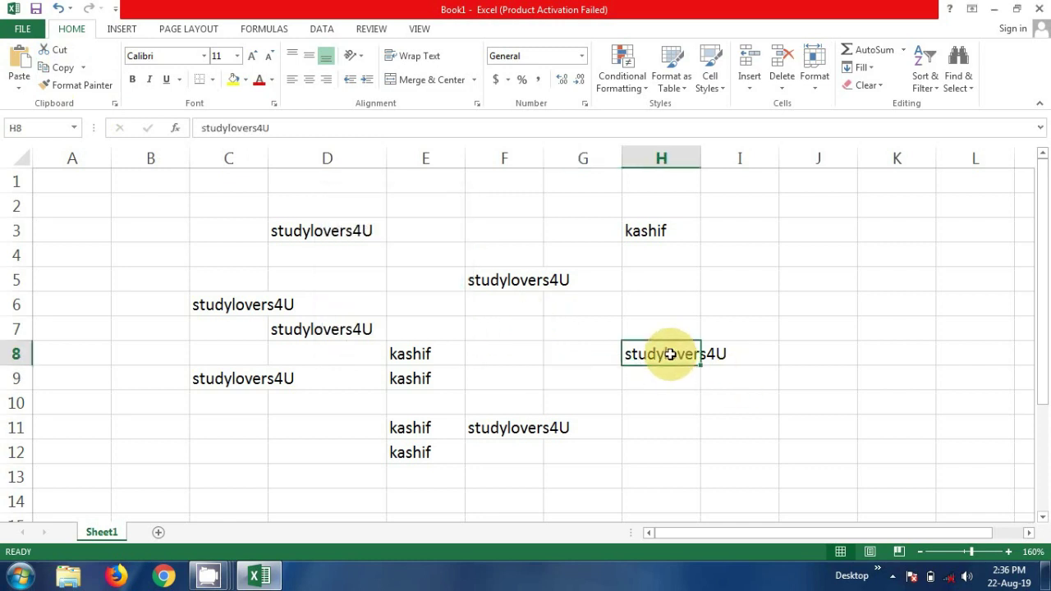
Copy cell D3 as a picture as shown on screen, paste it at cell I6 and move it across cells H5 and I5.
left_click(361, 228)
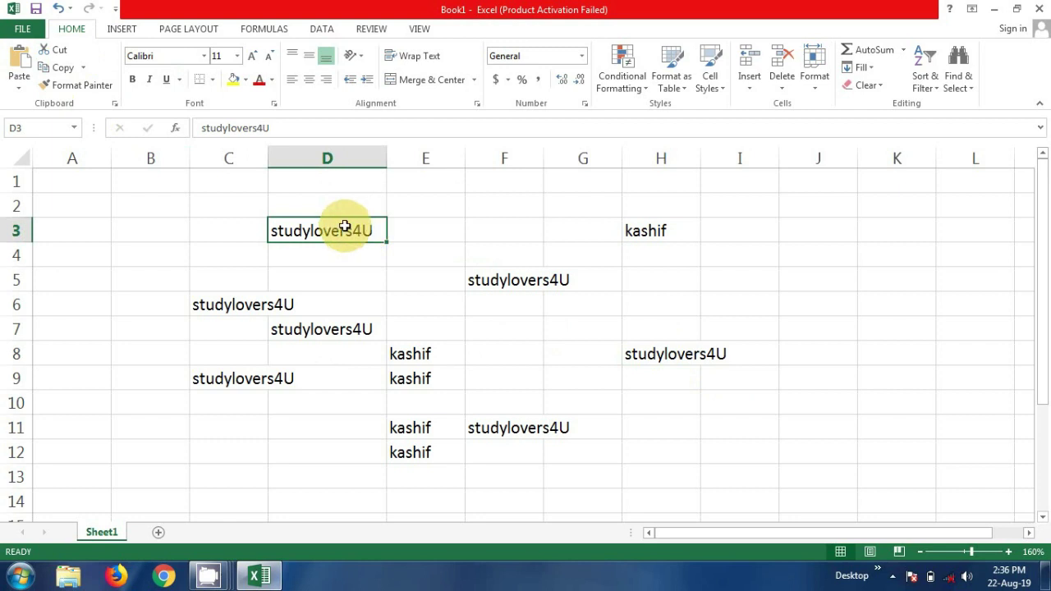
left_click(82, 67)
left_click(96, 107)
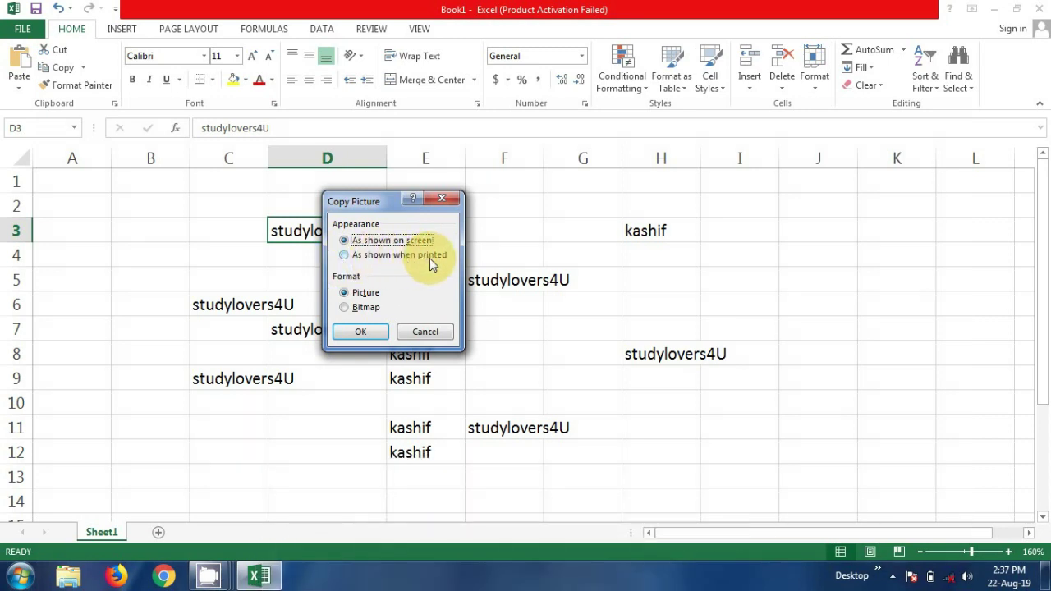
left_click(372, 336)
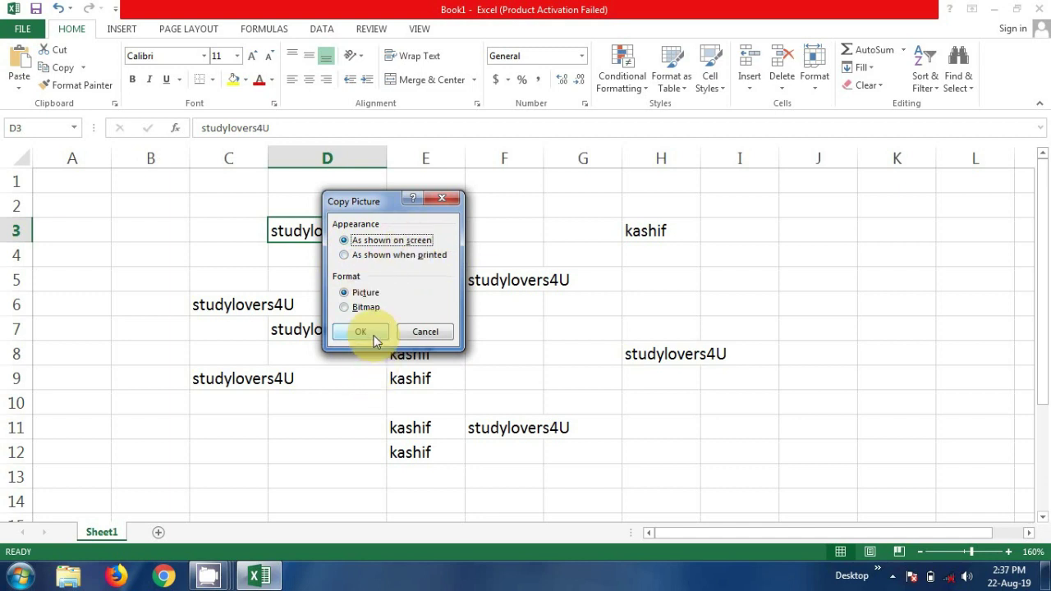
left_click(373, 335)
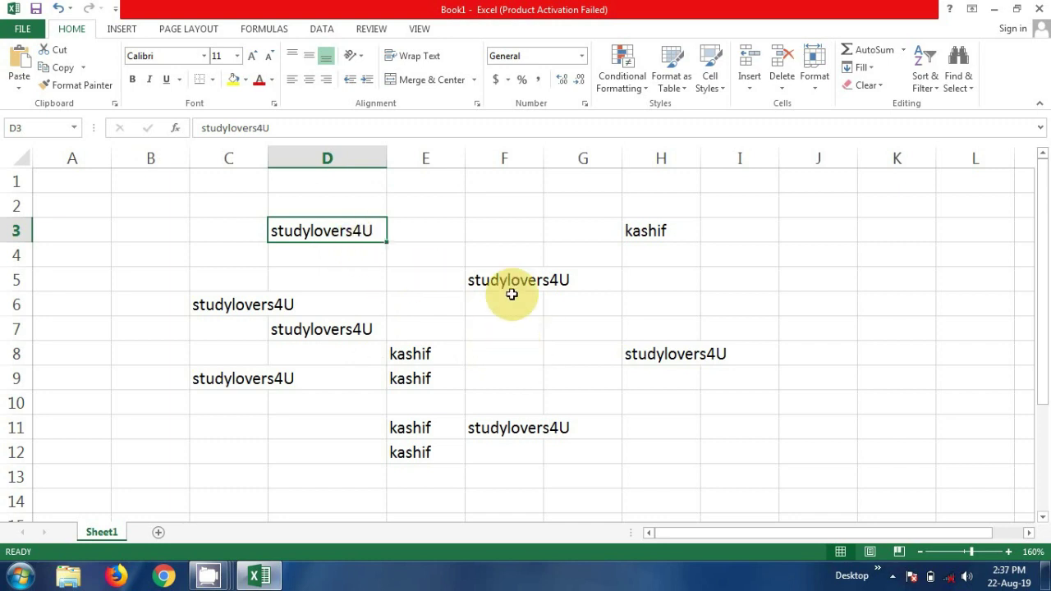
left_click(720, 299)
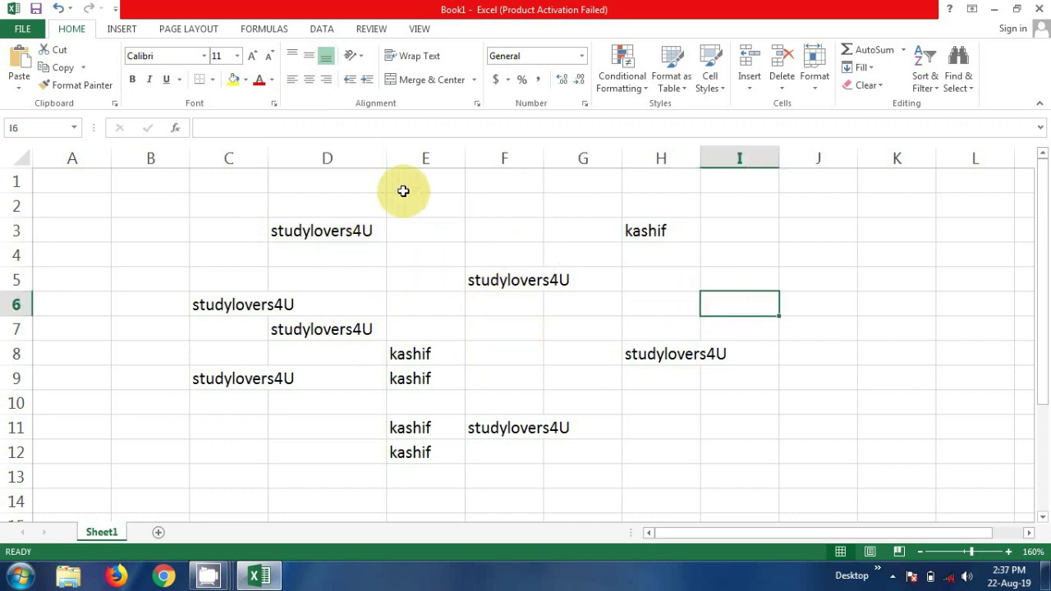
left_click(22, 67)
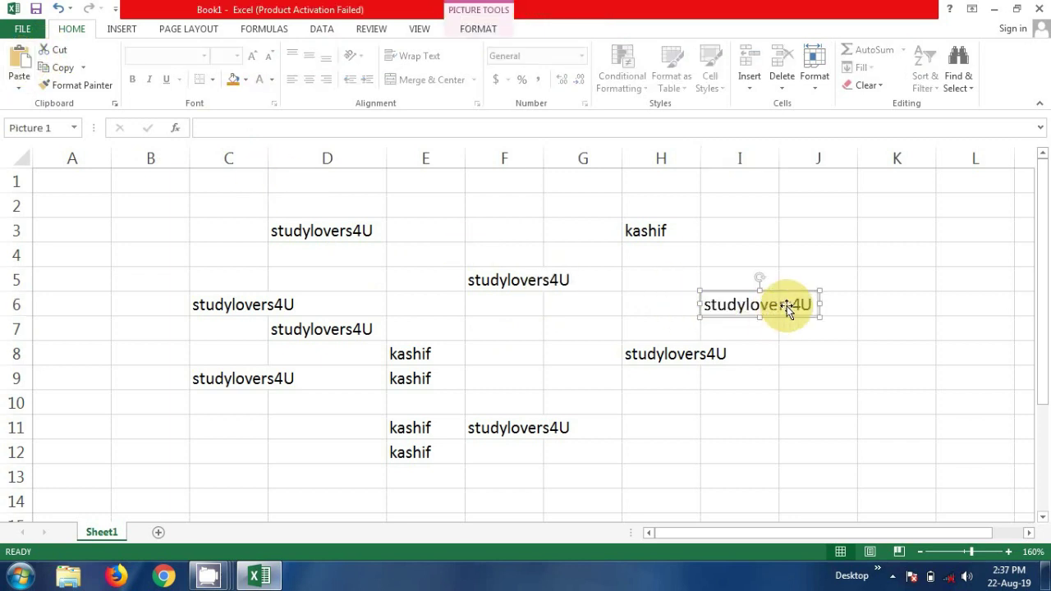
left_click_drag(786, 307, 751, 278)
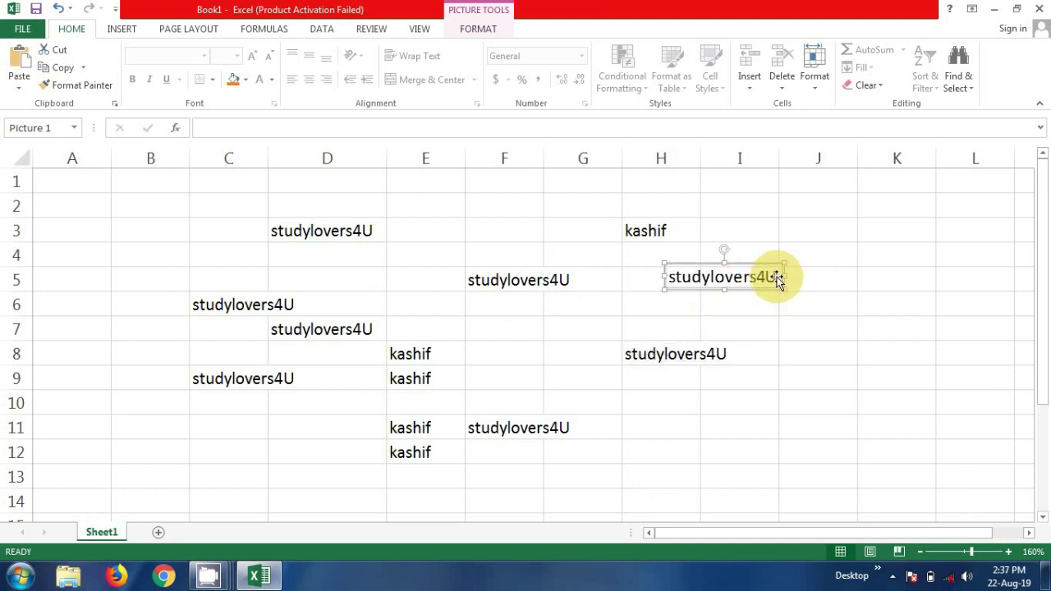
Apply the compound black frame picture style to the pasted "studylovers4U" picture and deselect it.
double_click(779, 279)
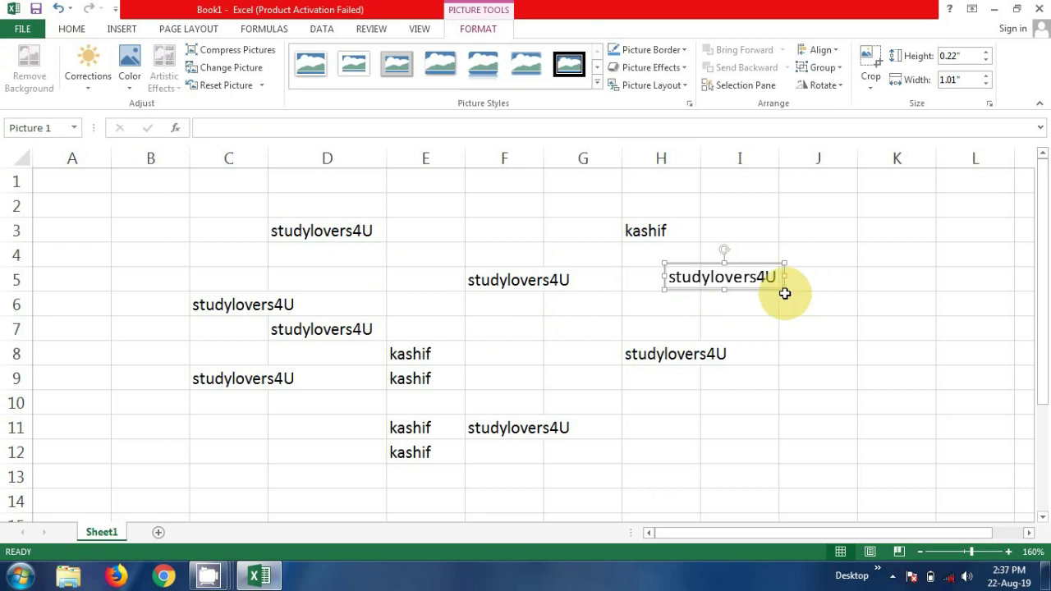
left_click(599, 85)
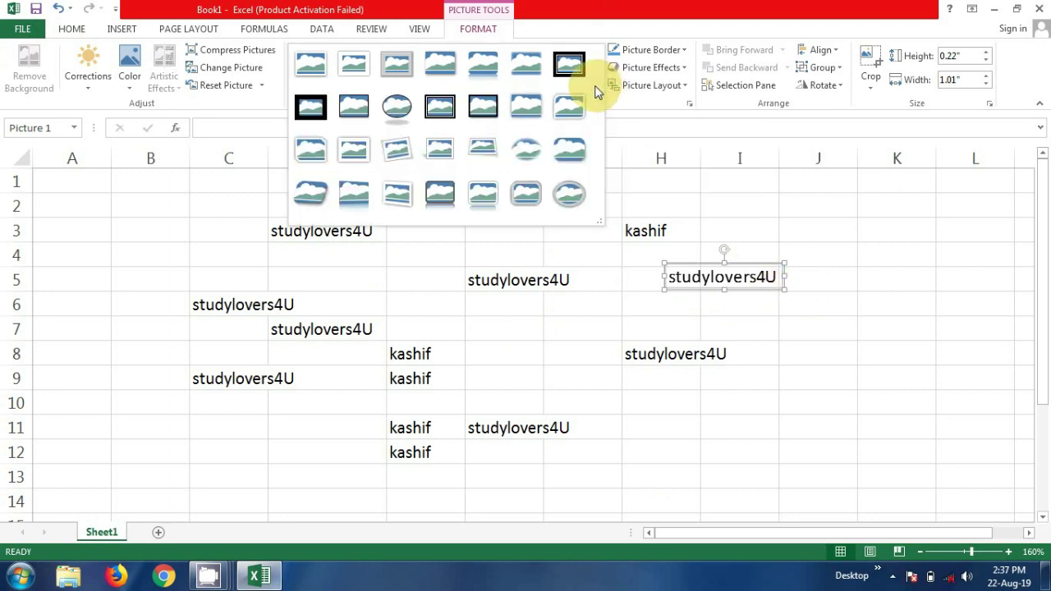
left_click(413, 109)
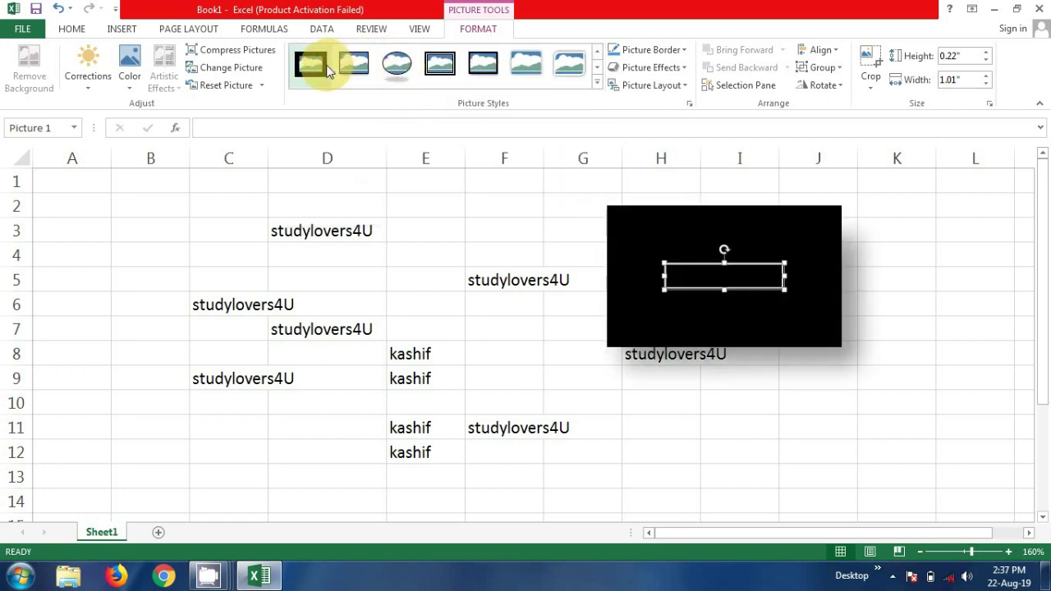
left_click(453, 79)
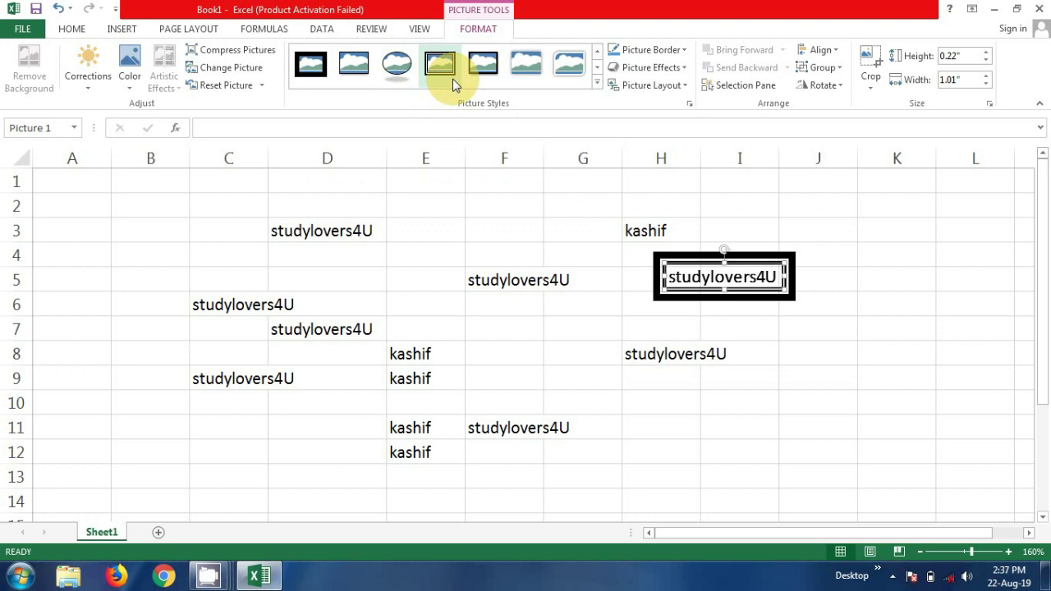
left_click(590, 310)
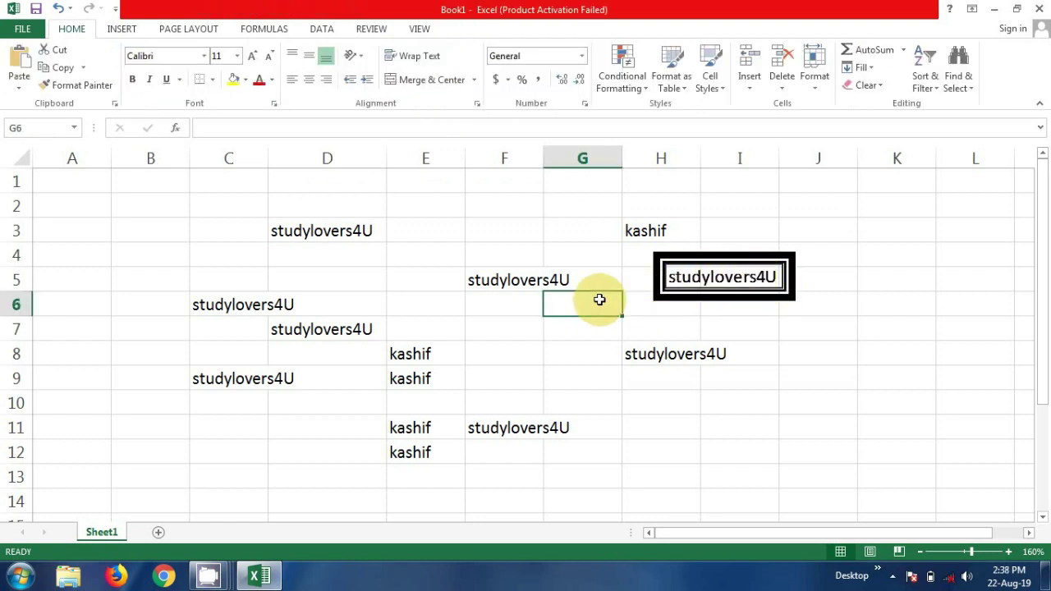
left_click(547, 280)
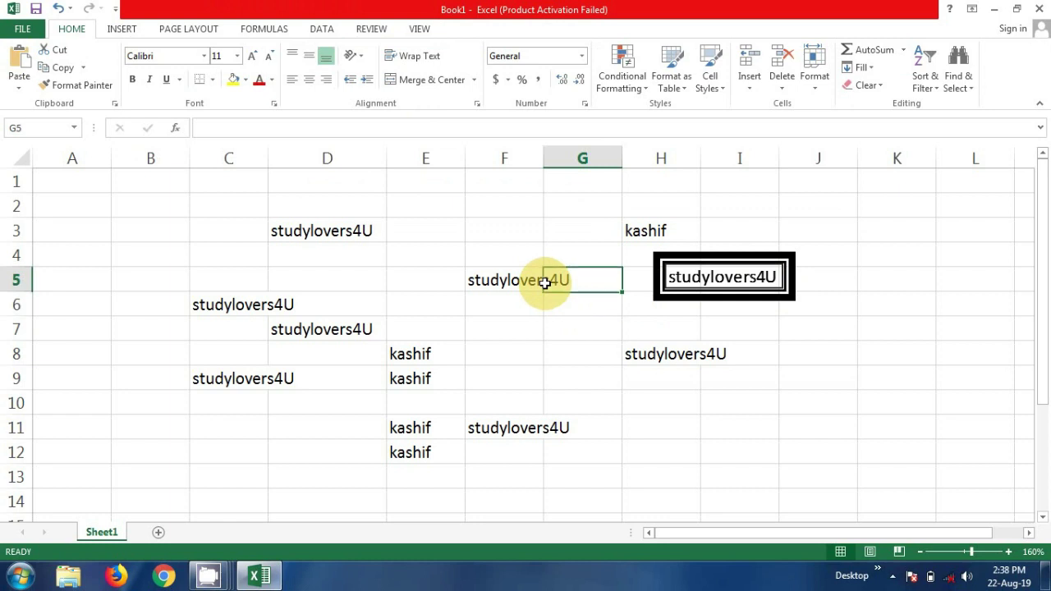
Change the "studylovers4U" picture's style to the thick double black frame and return to the cells.
left_click(735, 278)
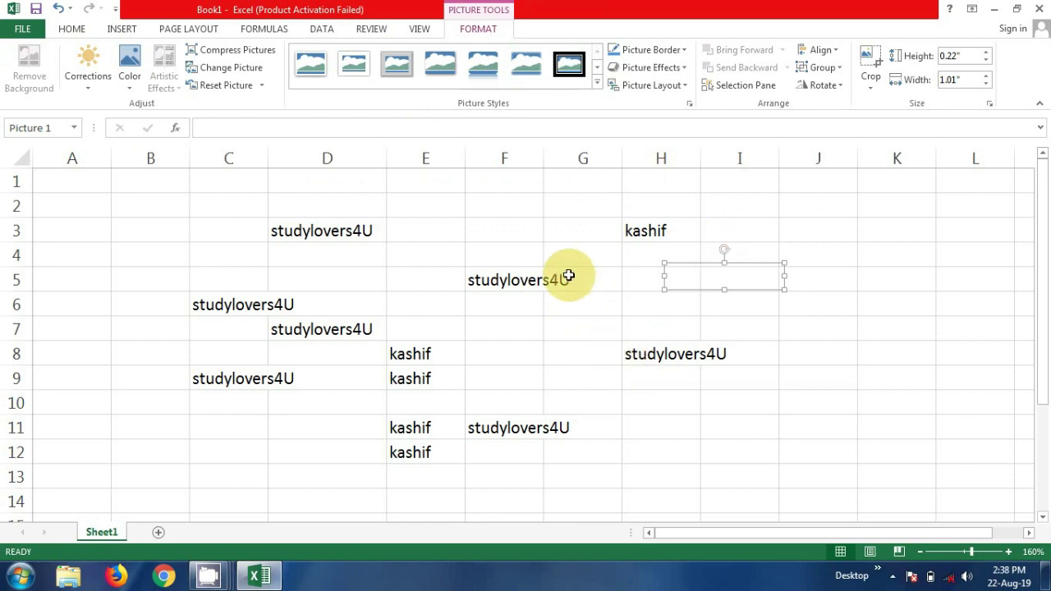
left_click(563, 79)
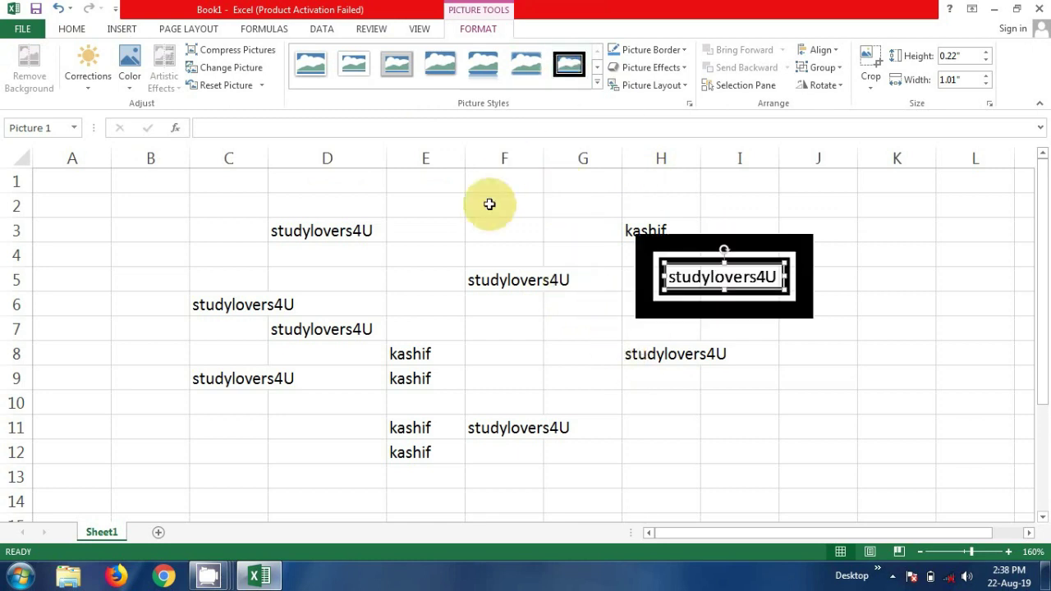
left_click(484, 284)
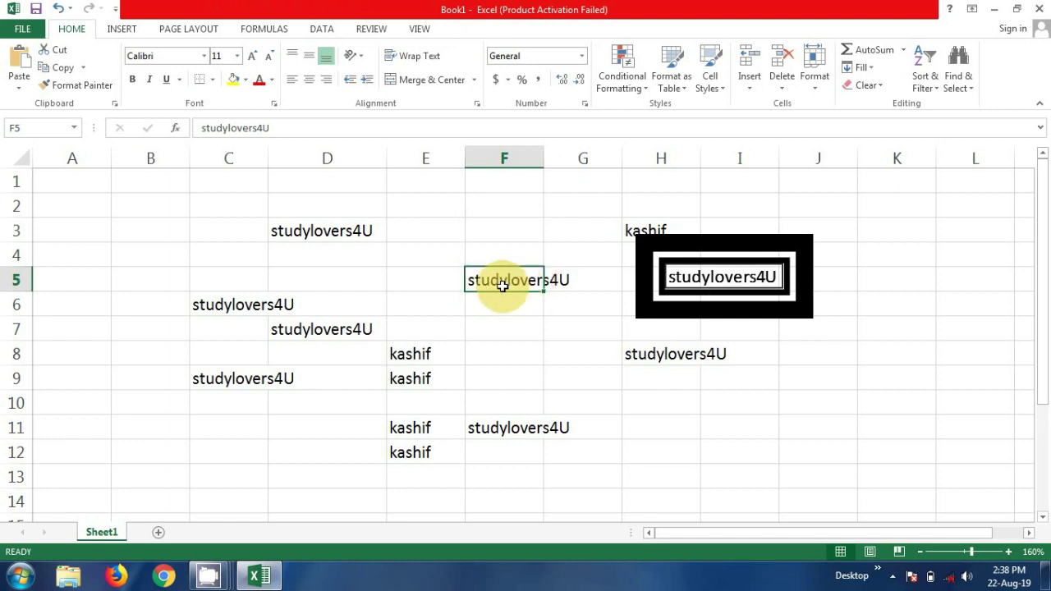
left_click(338, 223)
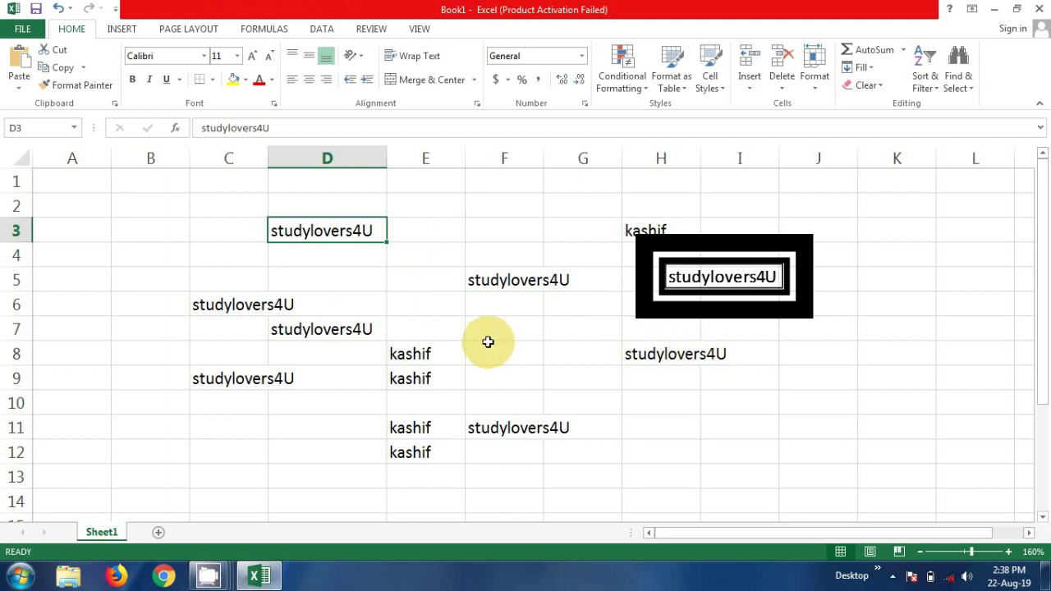
Enter "khjkds" in cell E7, "dmkkdl;d;l" in F7 and ".dd'dshhjhd" in G7.
left_click(462, 320)
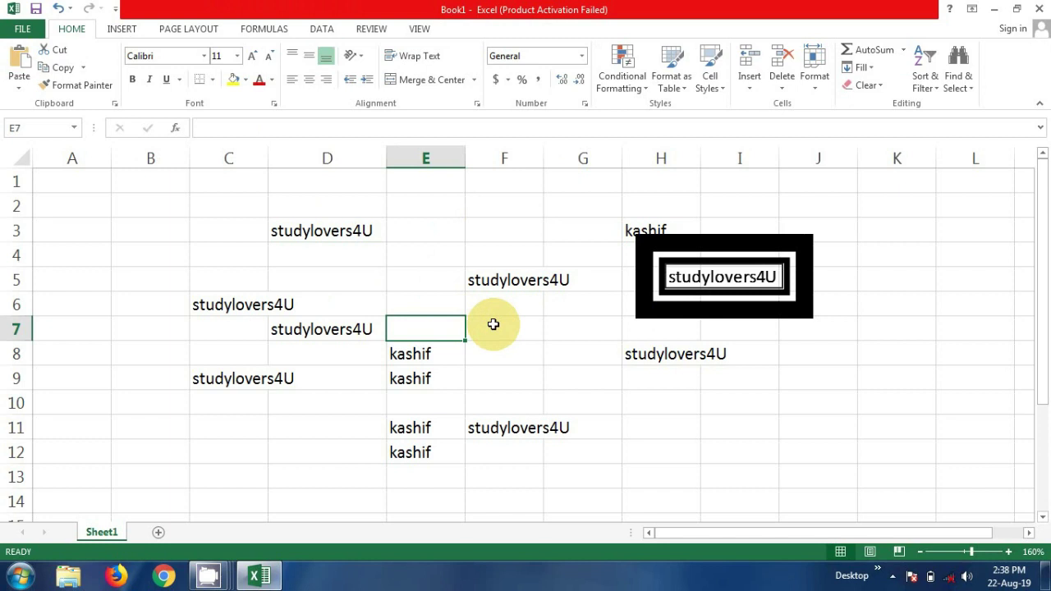
type("khjkds")
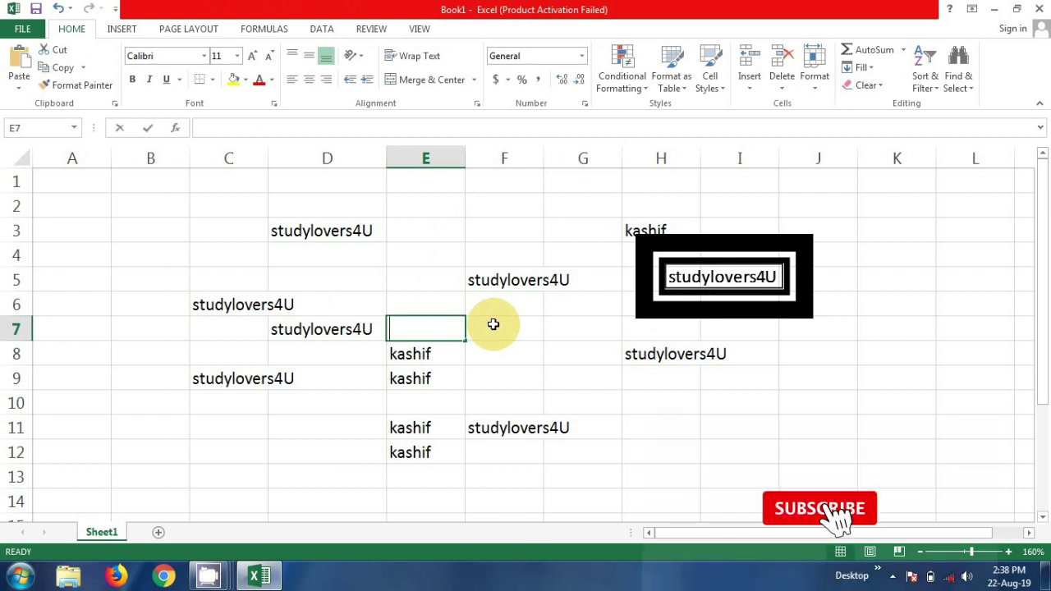
left_click(497, 326)
type("dmkkdl;d;l")
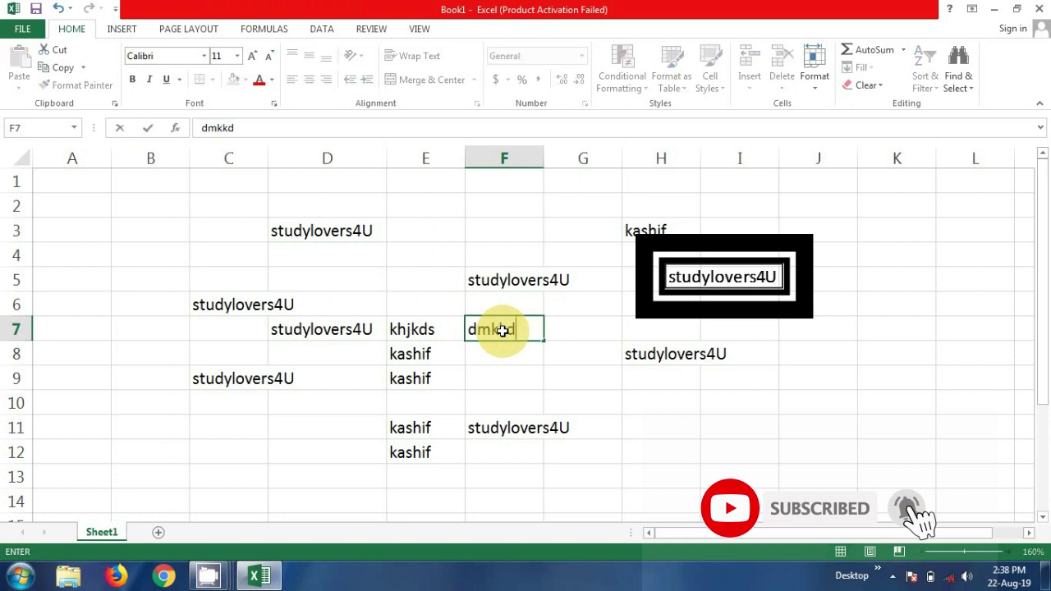
left_click(576, 332)
type(".dd")
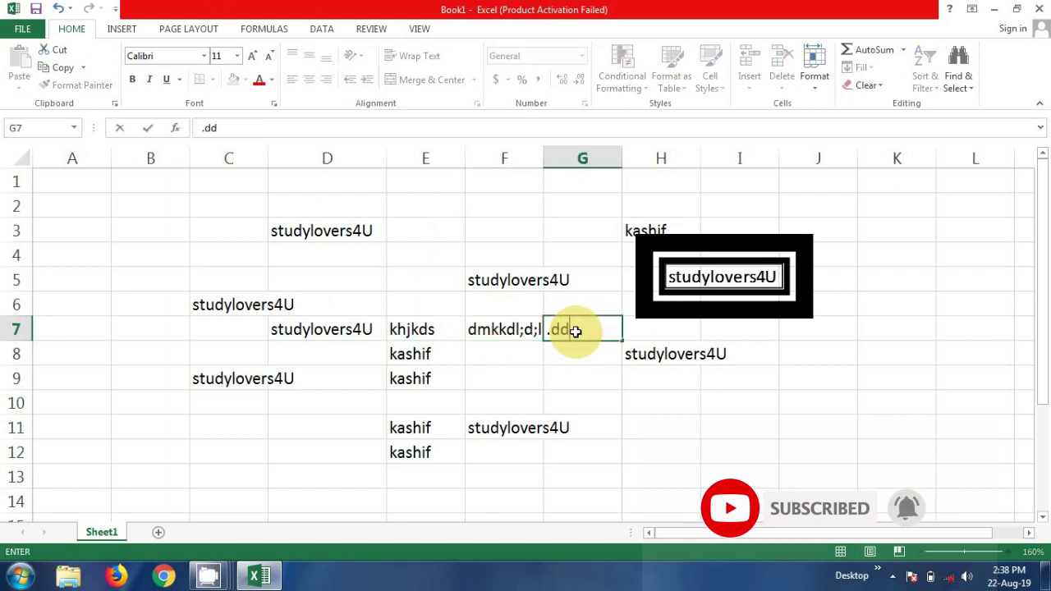
type("'dshhjhd")
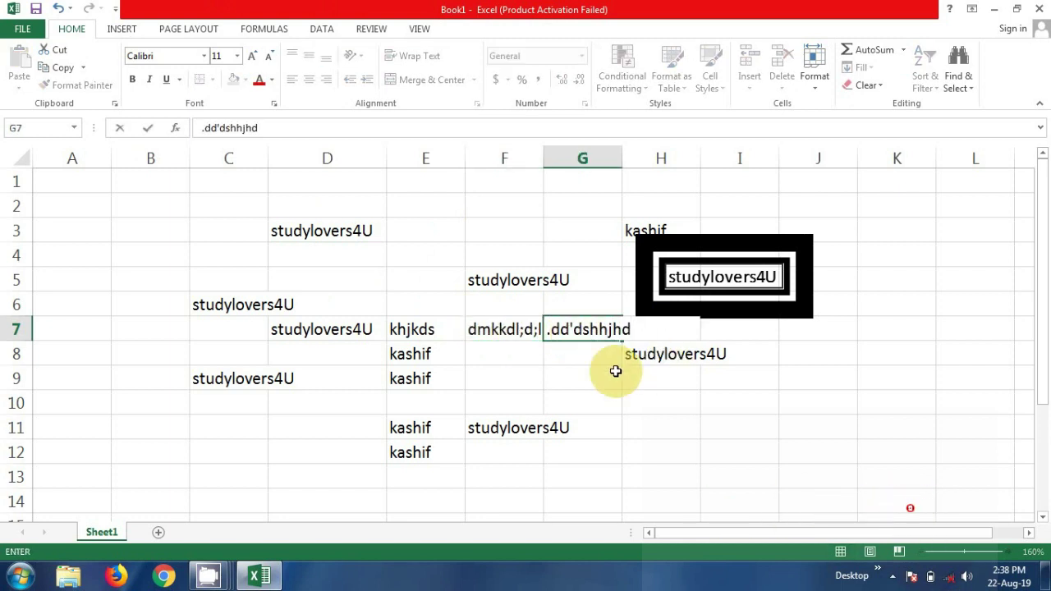
Fill cell F8 with "jkkkldslkl" and cell G8 with "dmnsd".
left_click(475, 356)
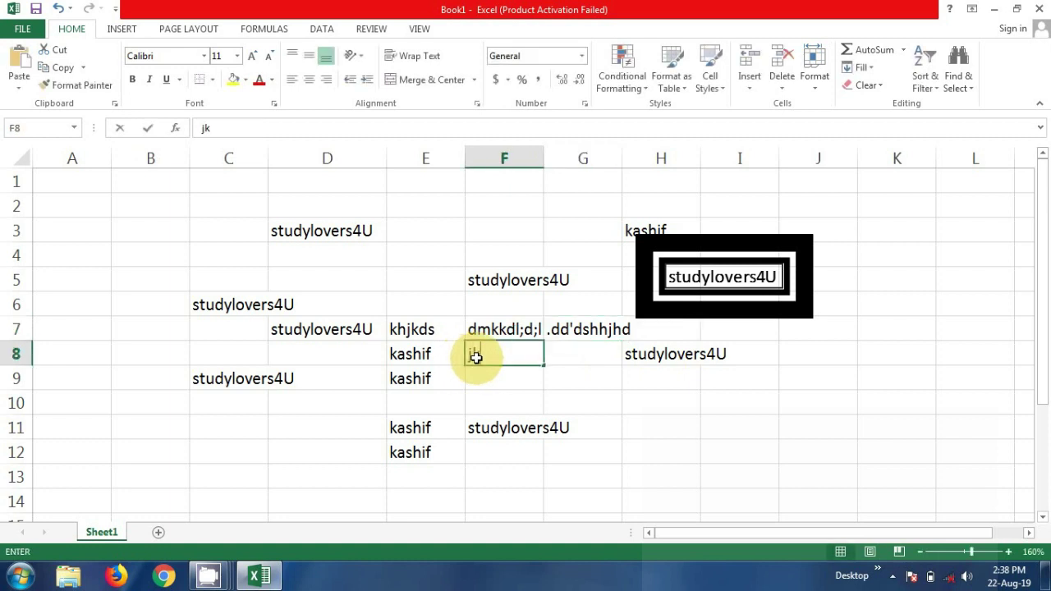
type("jkkkldslkl")
left_click(570, 356)
type("dmnsd")
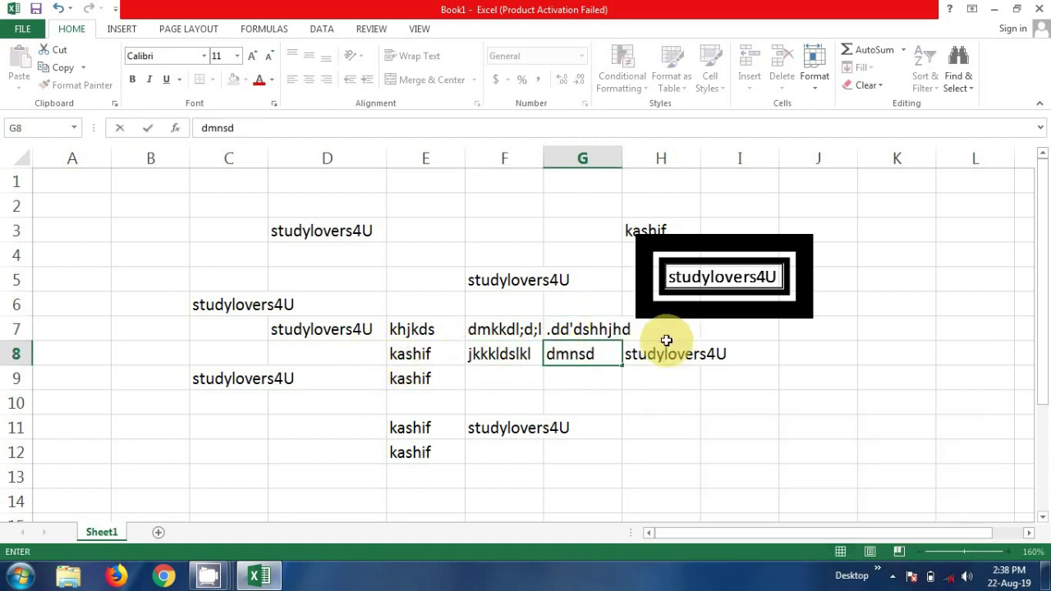
Delete the framed "studylovers4U" picture and enter "skdllkdsl;l;d" in cell H7.
left_click(701, 303)
key("Delete")
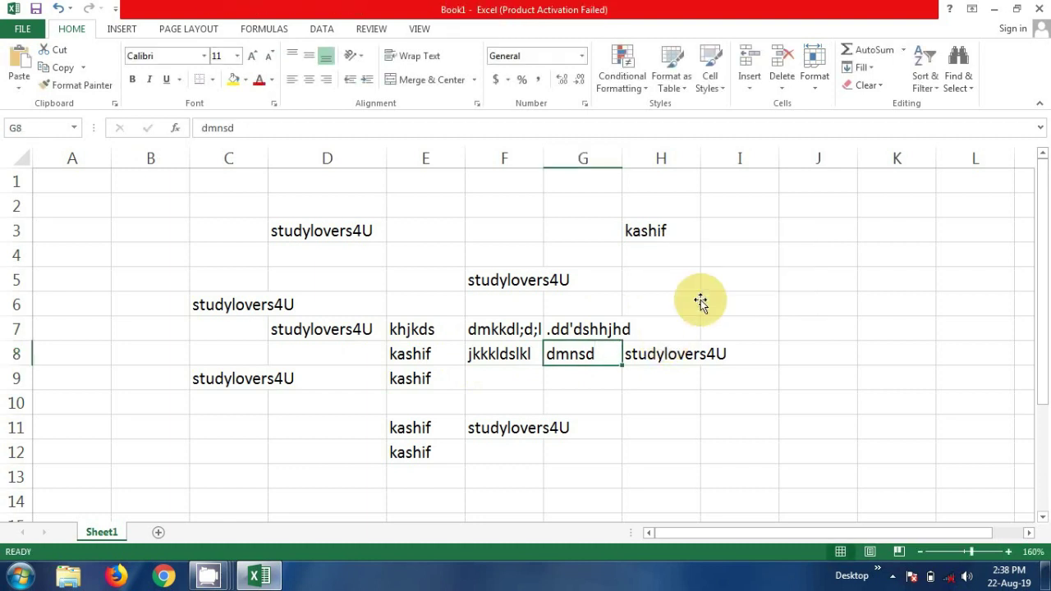
left_click(666, 326)
type("skdllkdsl;l;d")
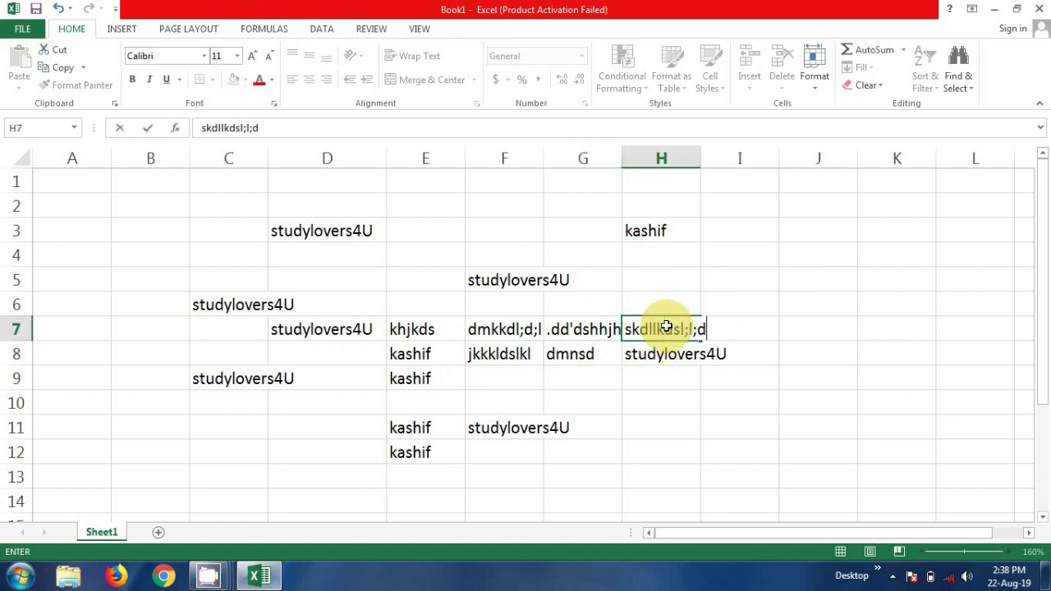
Enter "kdlkkdsklklks" in cell D8 and "lsl;ls;d;;sd';sd" in cell F9.
left_click(334, 353)
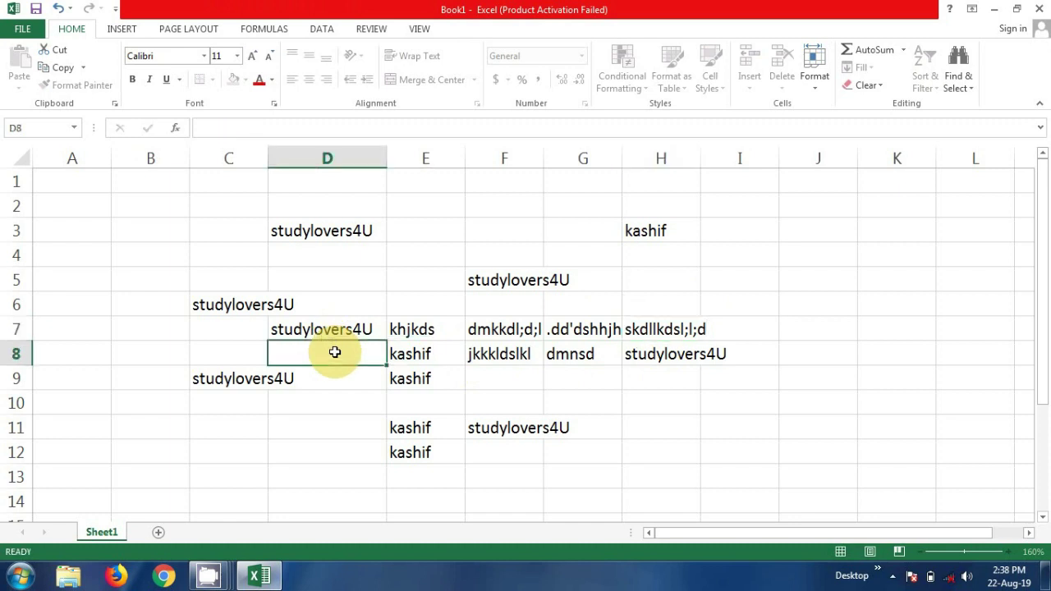
type("kdlkkdsklklks")
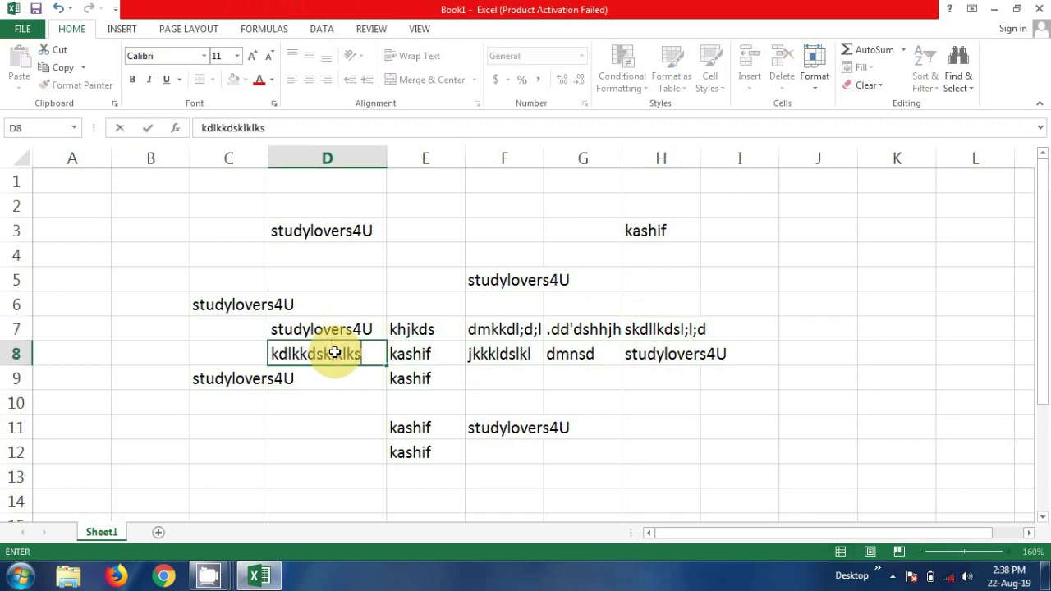
left_click(495, 383)
type("lsl;ls;d;;sd")
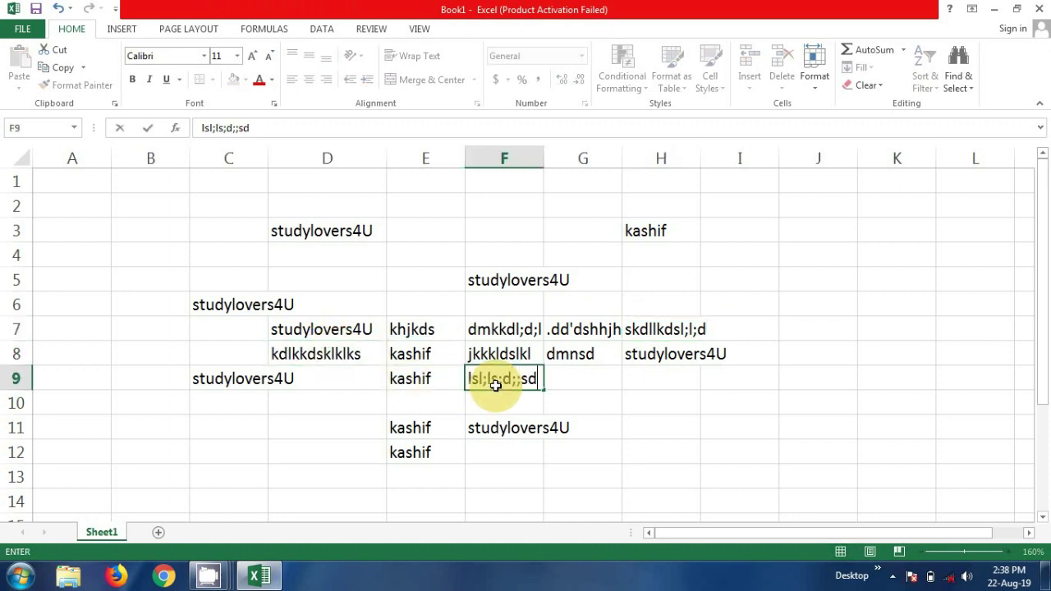
type("';sd")
Enter "mksdkkllksdsjdkd" in cell H9.
left_click(646, 394)
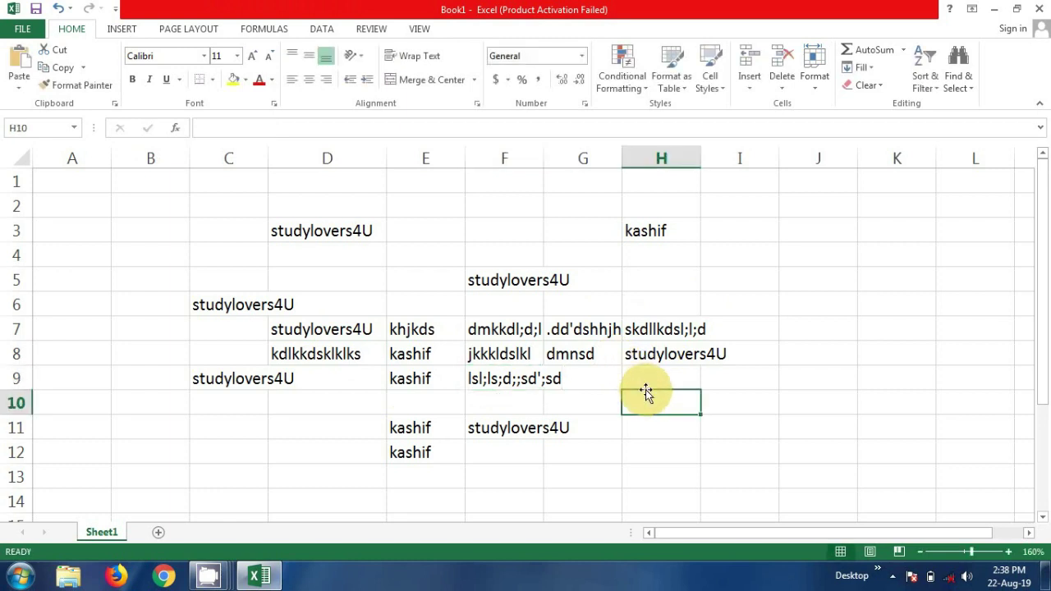
left_click(646, 380)
type("mksdkkllksd")
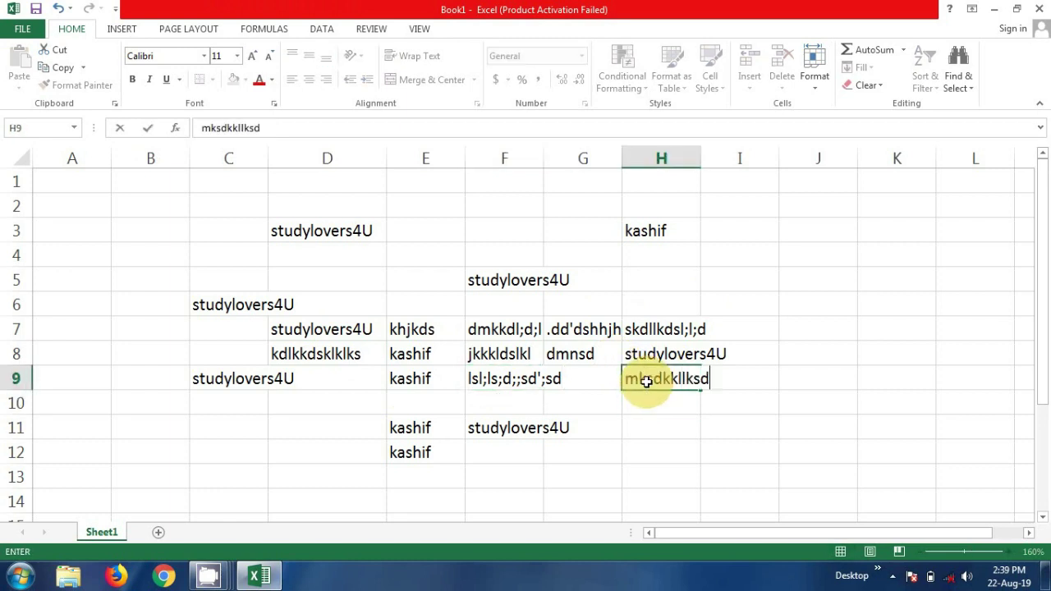
type("sjdkd")
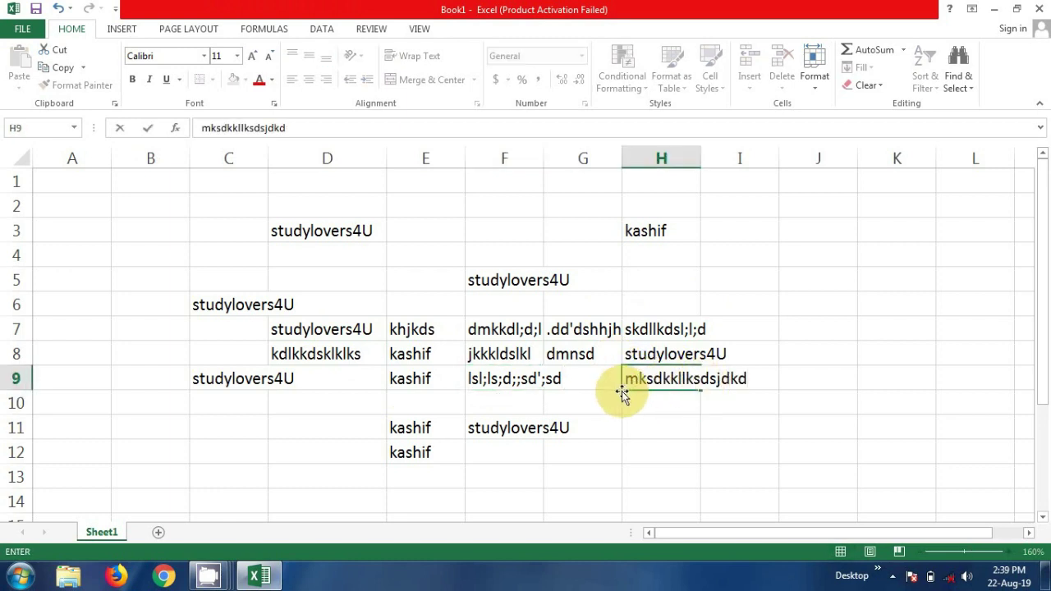
Clear the text from cells E11, E12 and F11 below the data block.
left_click(423, 428)
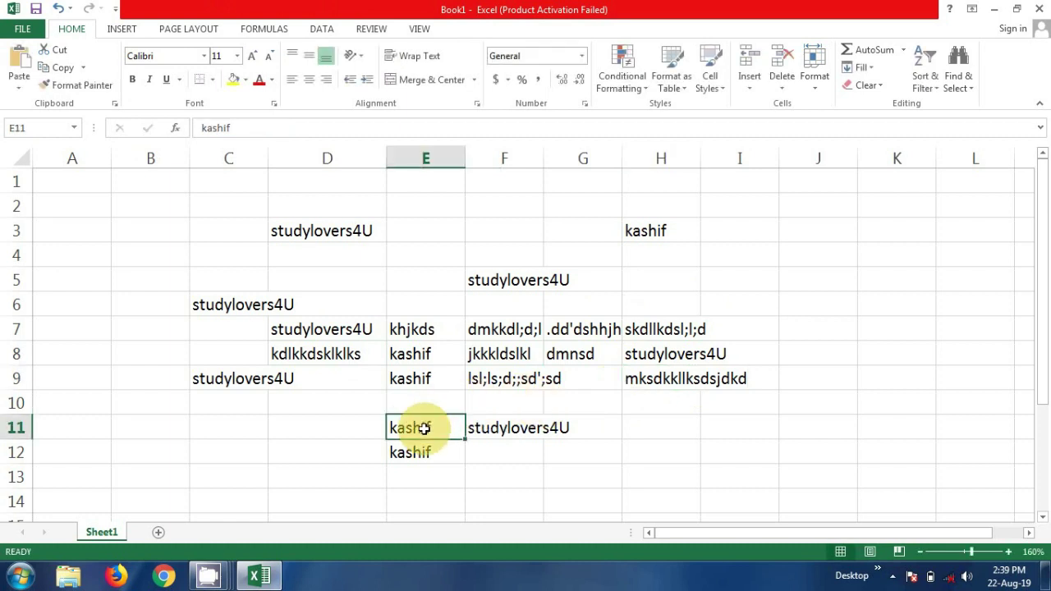
left_click(419, 449)
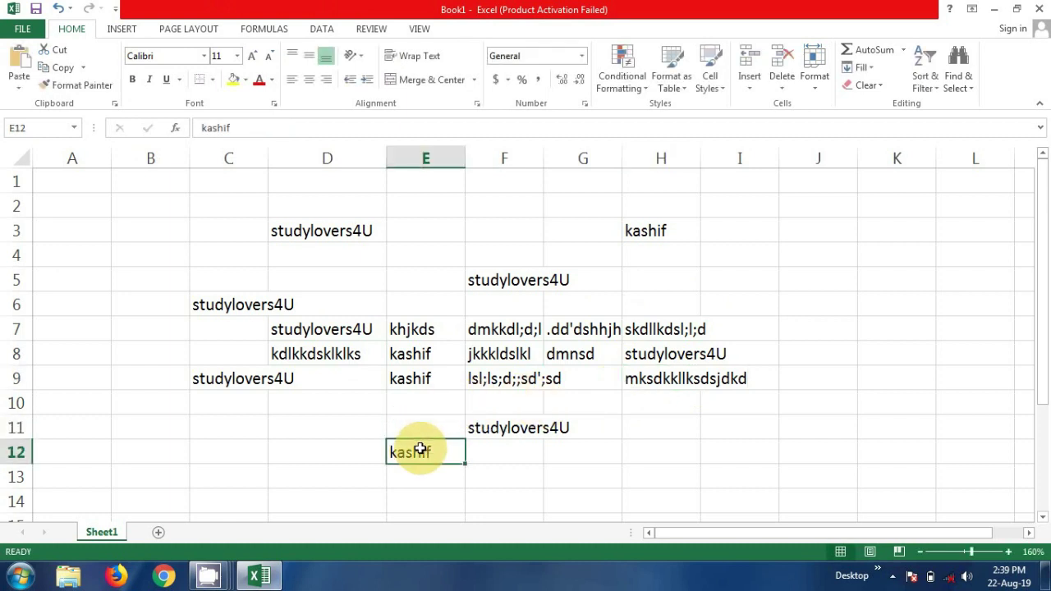
left_click(478, 433)
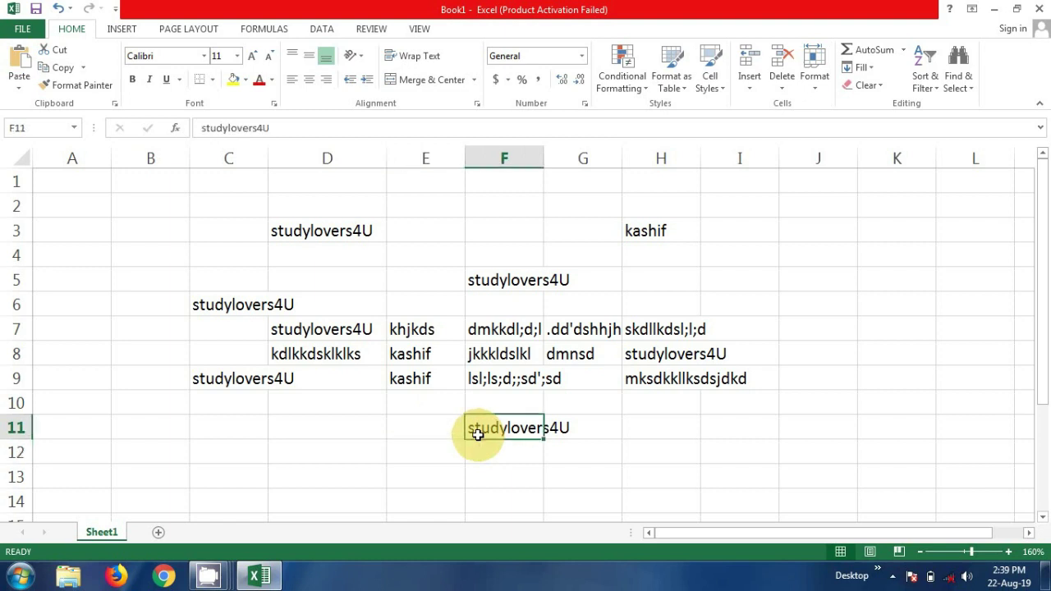
key("Delete")
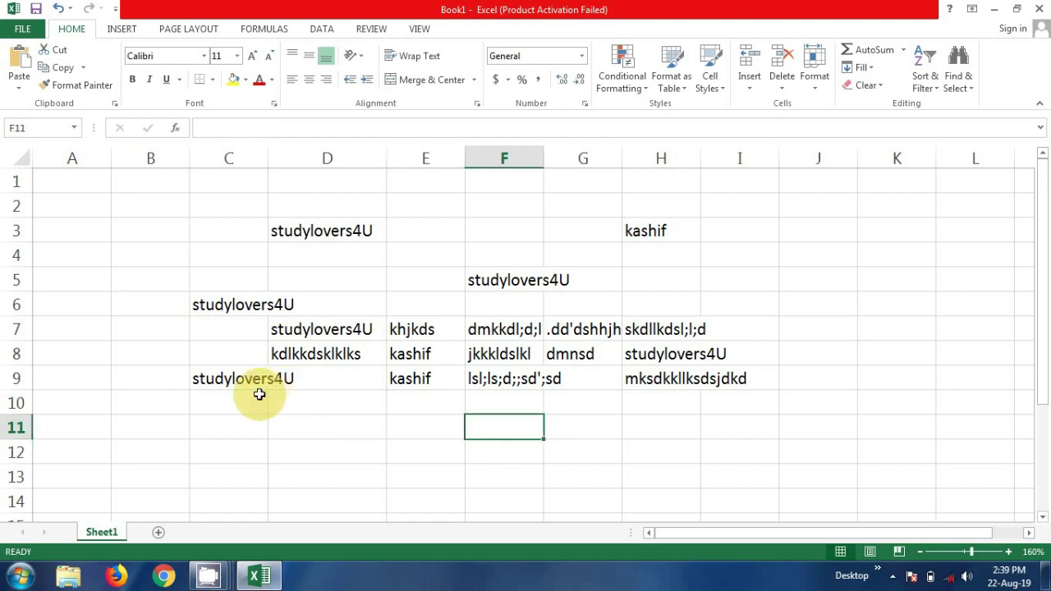
Clear the "studylovers4U" text from cells C6, D3 and F5.
left_click(278, 305)
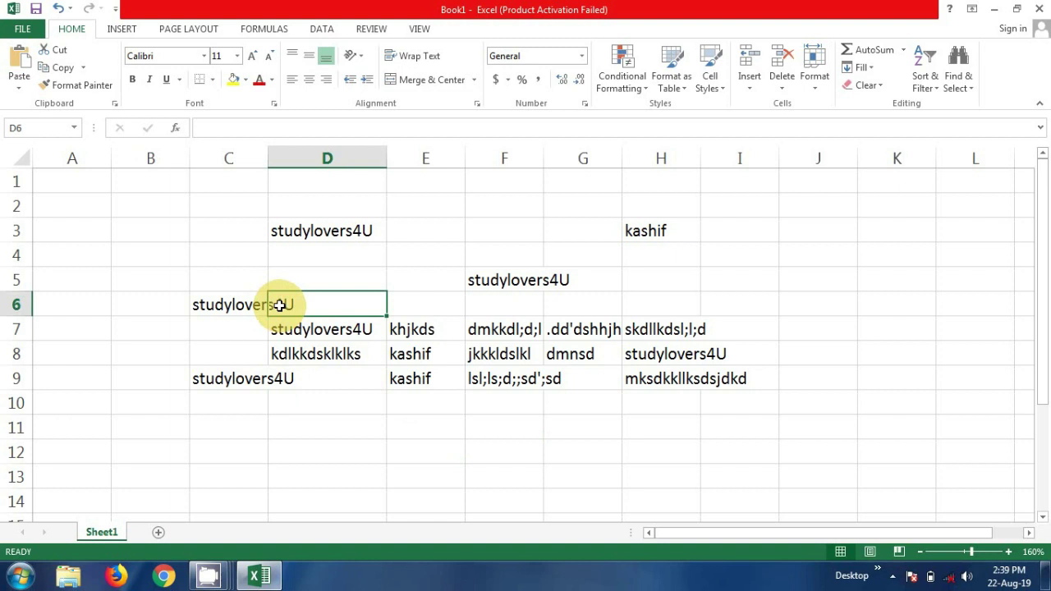
left_click(258, 304)
key("Delete")
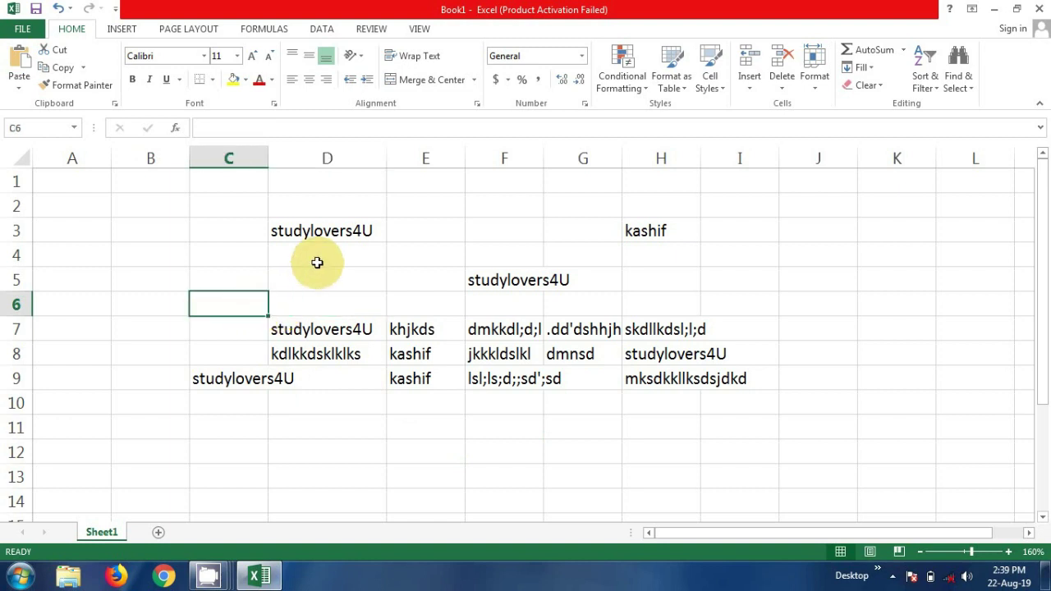
left_click(325, 234)
key("Delete")
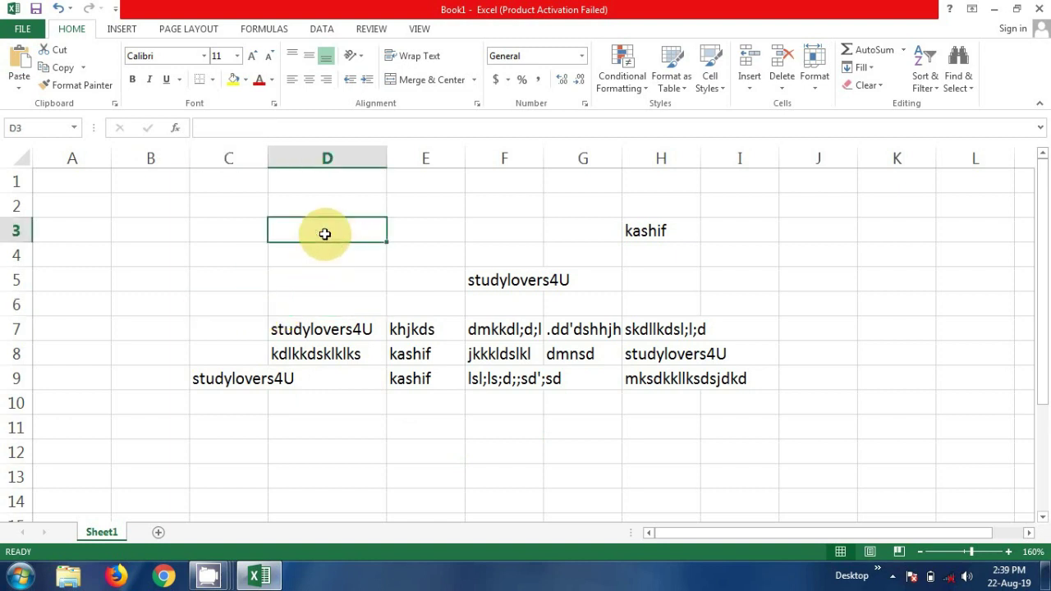
left_click(502, 285)
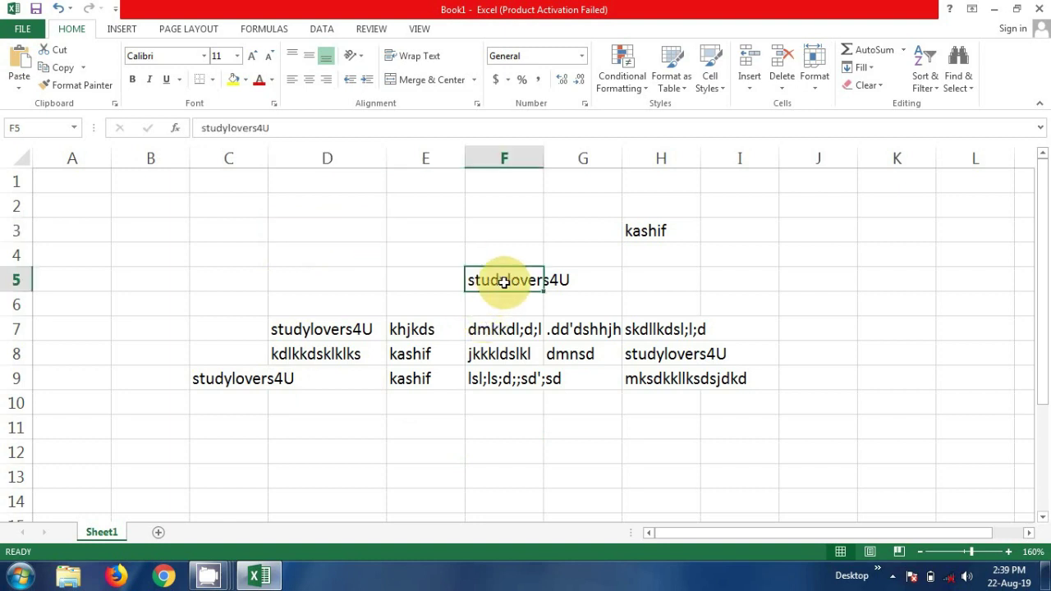
key("Delete")
Clear the remaining stray text from cells H3 and C9.
left_click(652, 238)
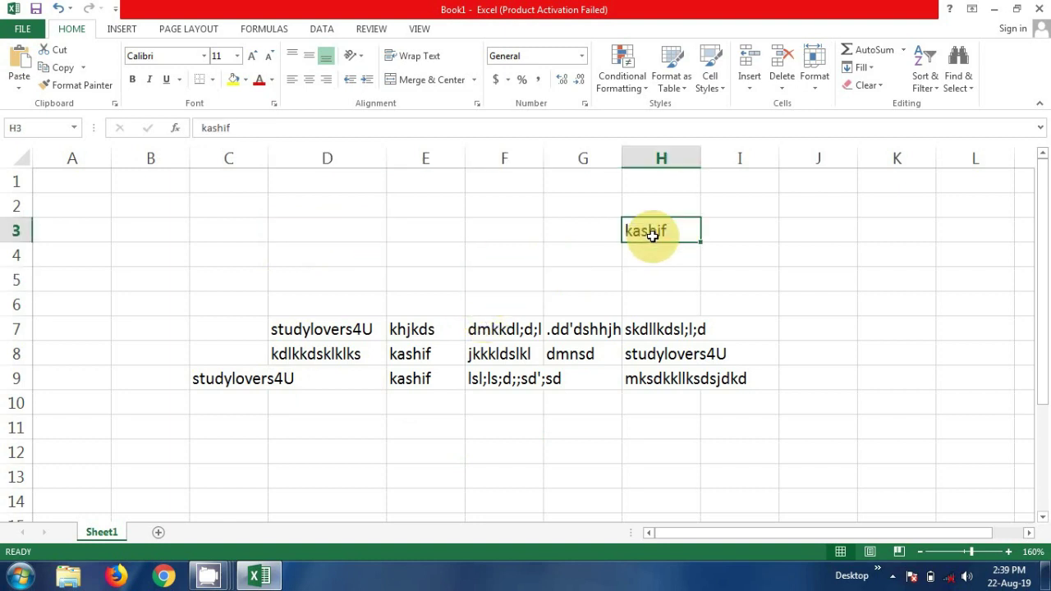
left_click(274, 384)
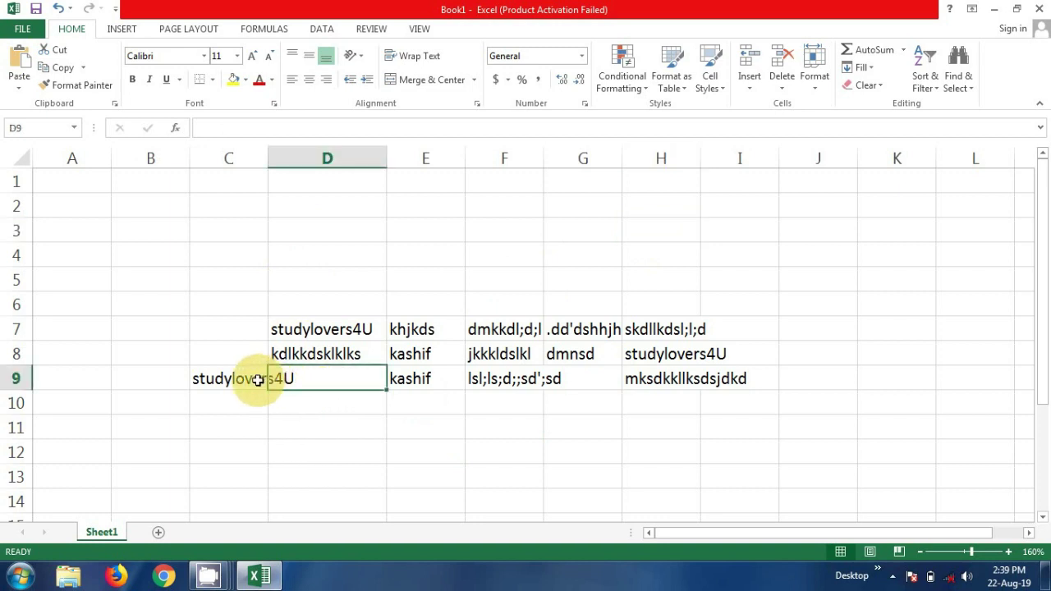
left_click(252, 382)
key("Delete")
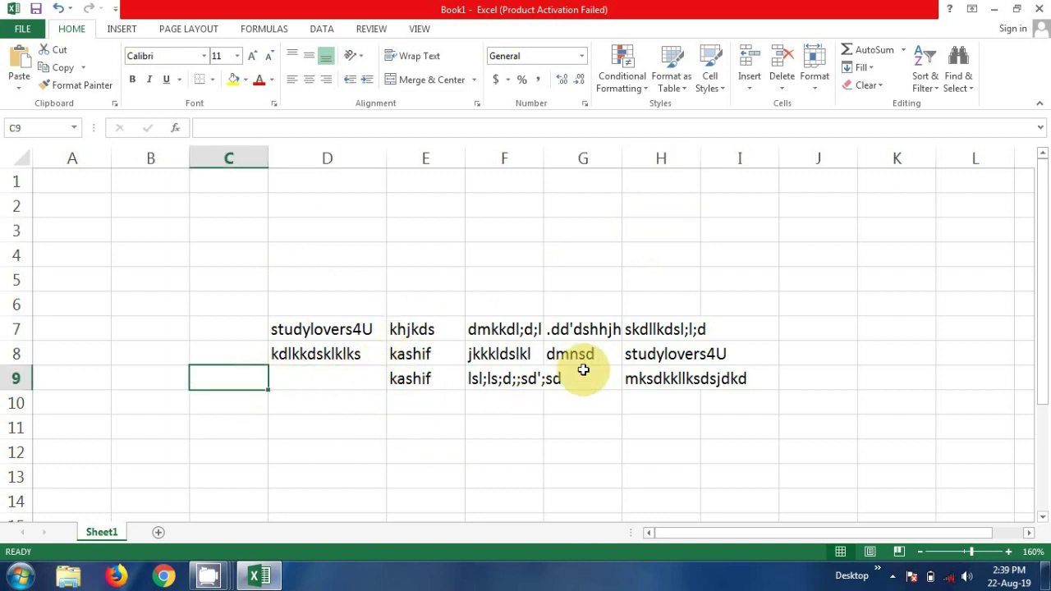
left_click(1043, 523)
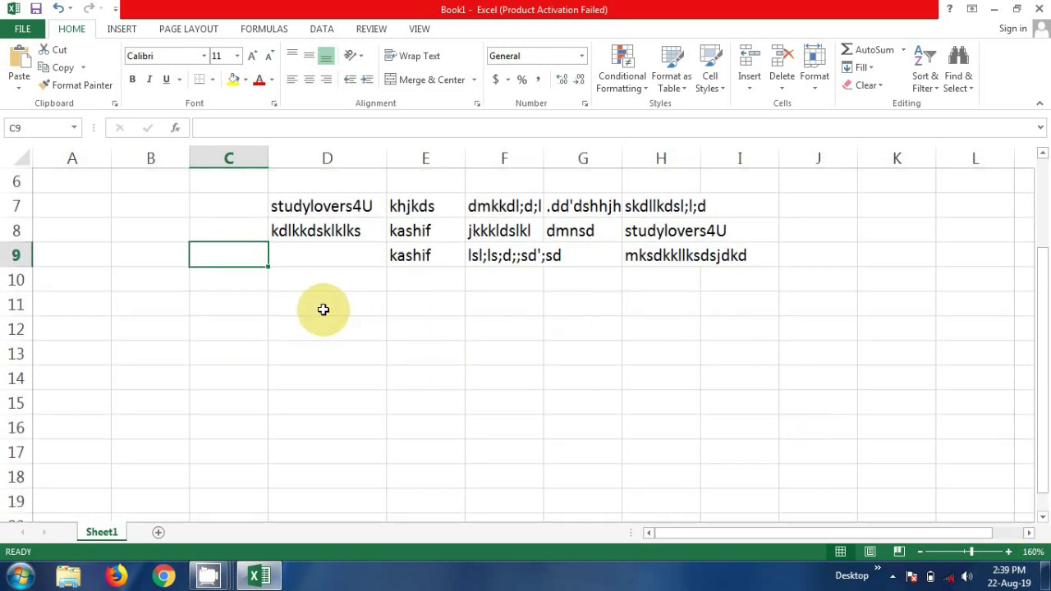
left_click(323, 306)
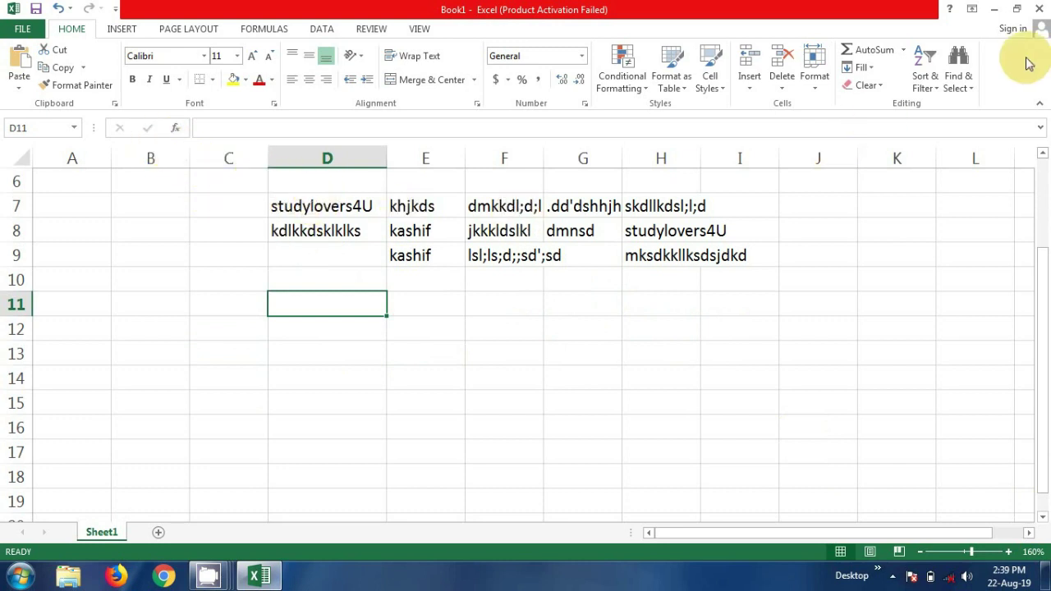
left_click(972, 92)
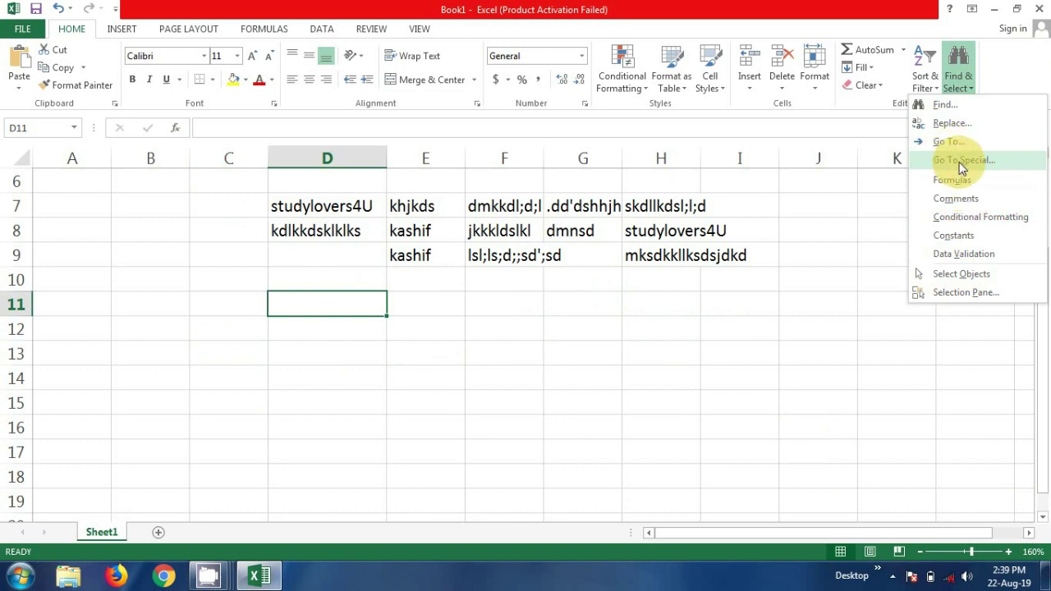
left_click(876, 208)
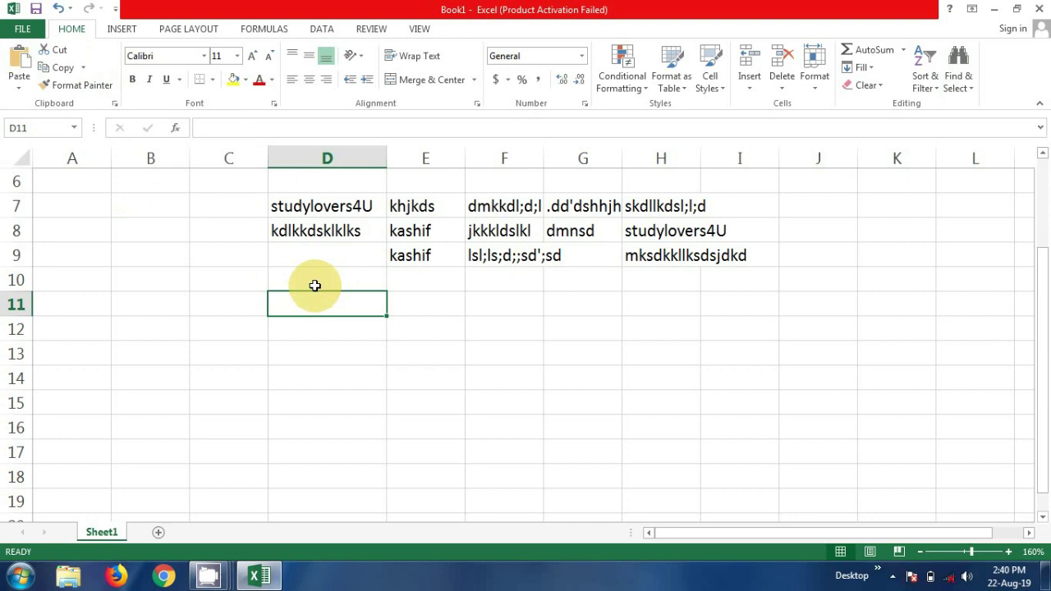
Copy the whole data block D7:H9 and paste it starting at cell D14.
key("ctrl+a")
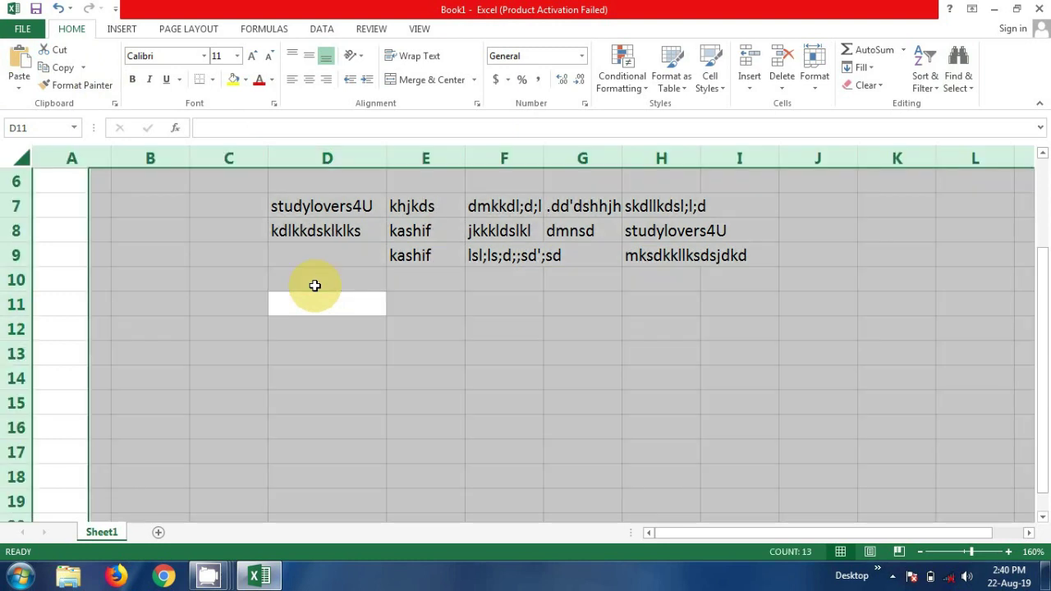
left_click(299, 210)
key("ctrl+a")
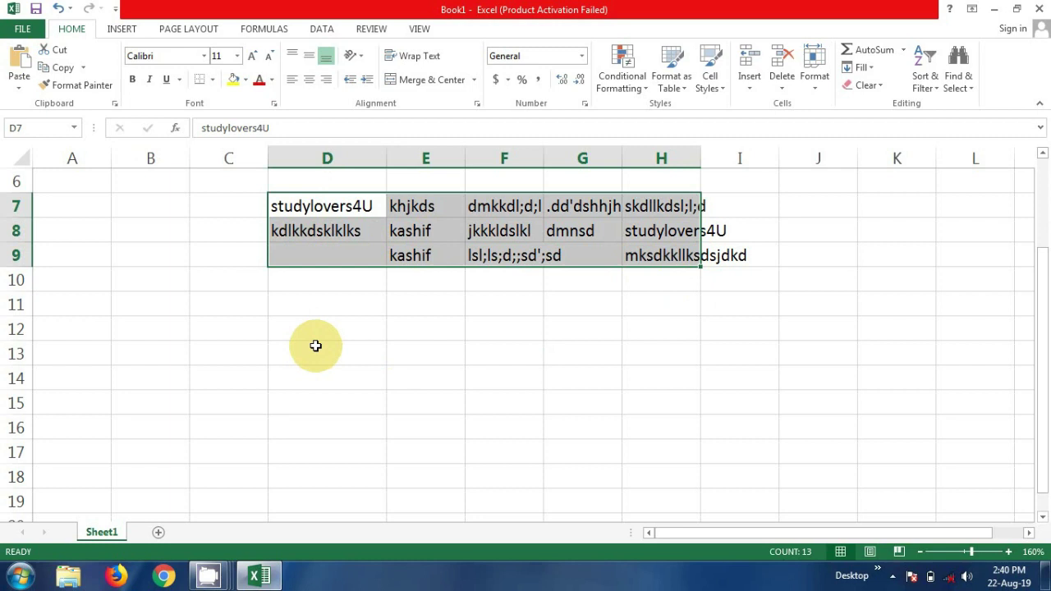
key("ctrl+c")
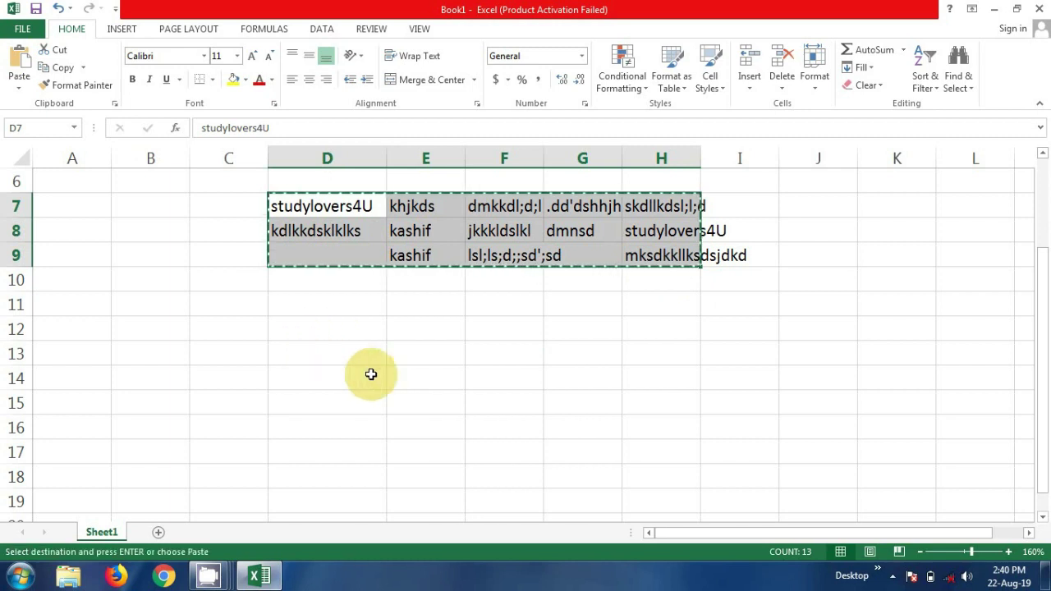
left_click(329, 377)
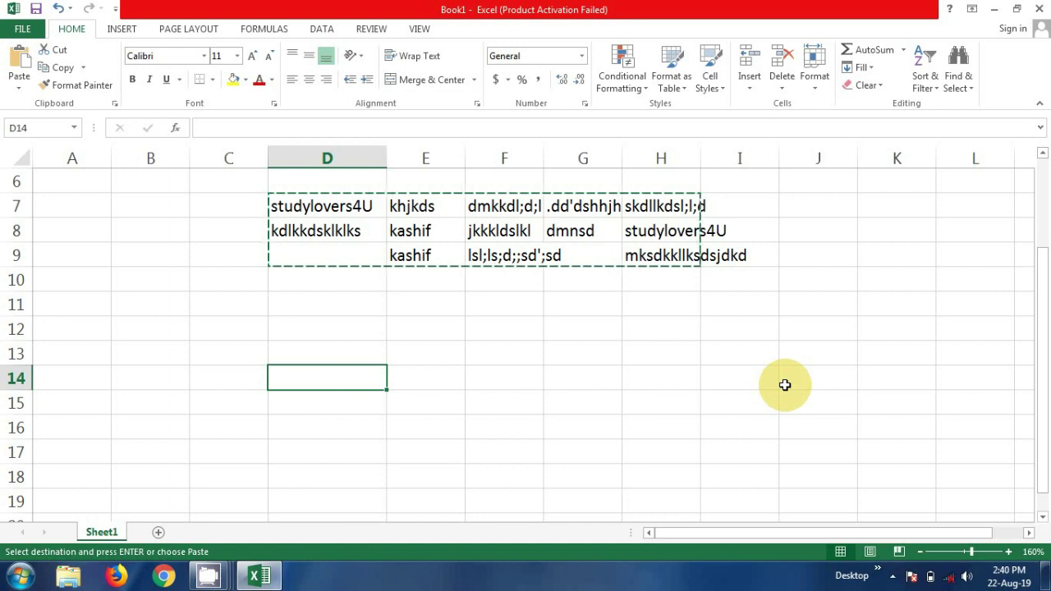
key("ctrl+v")
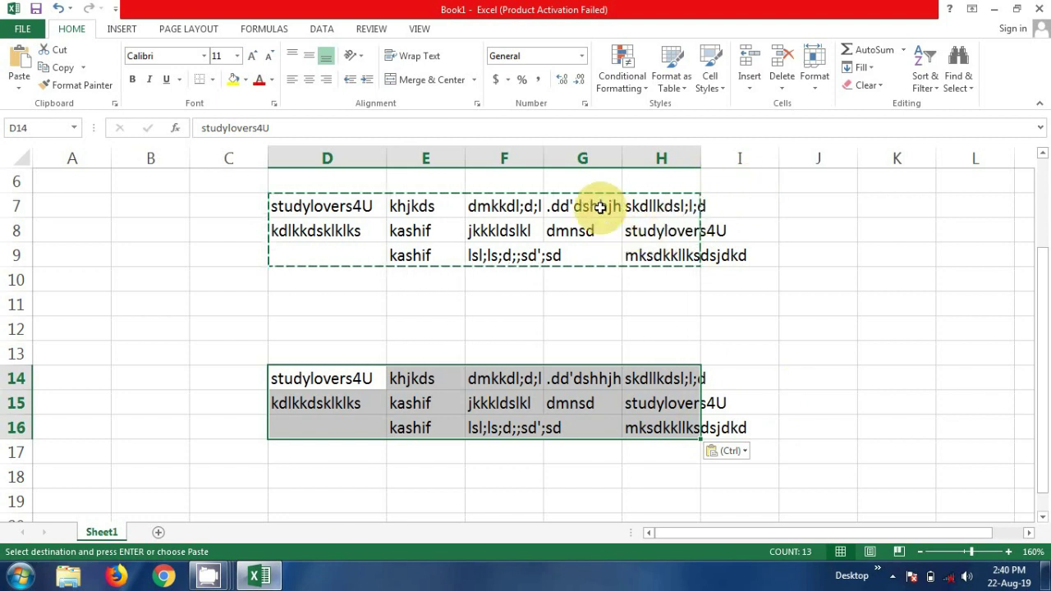
left_click(859, 327)
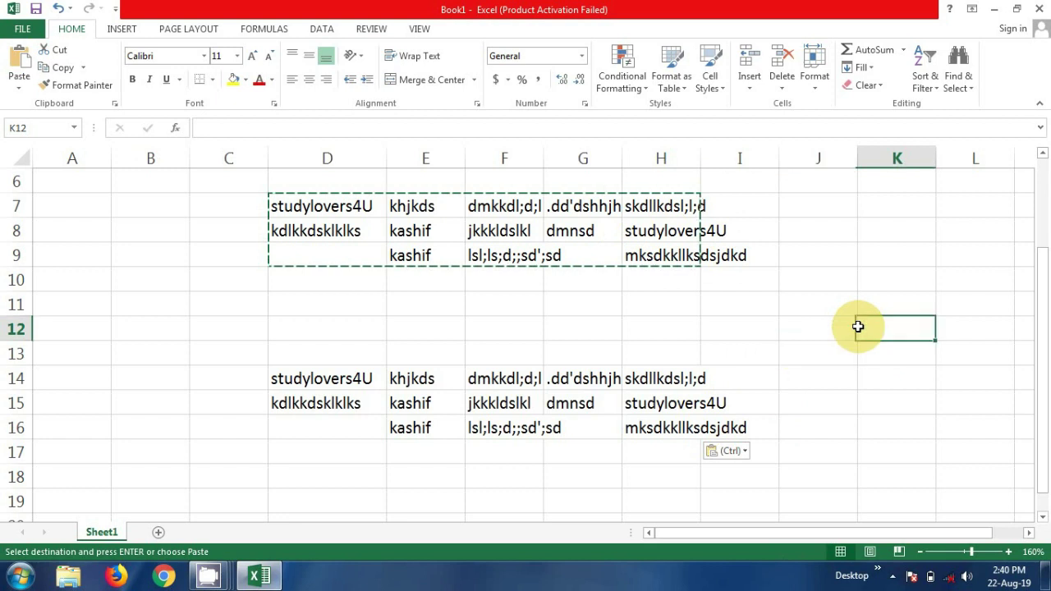
left_click(653, 230)
double_click(654, 255)
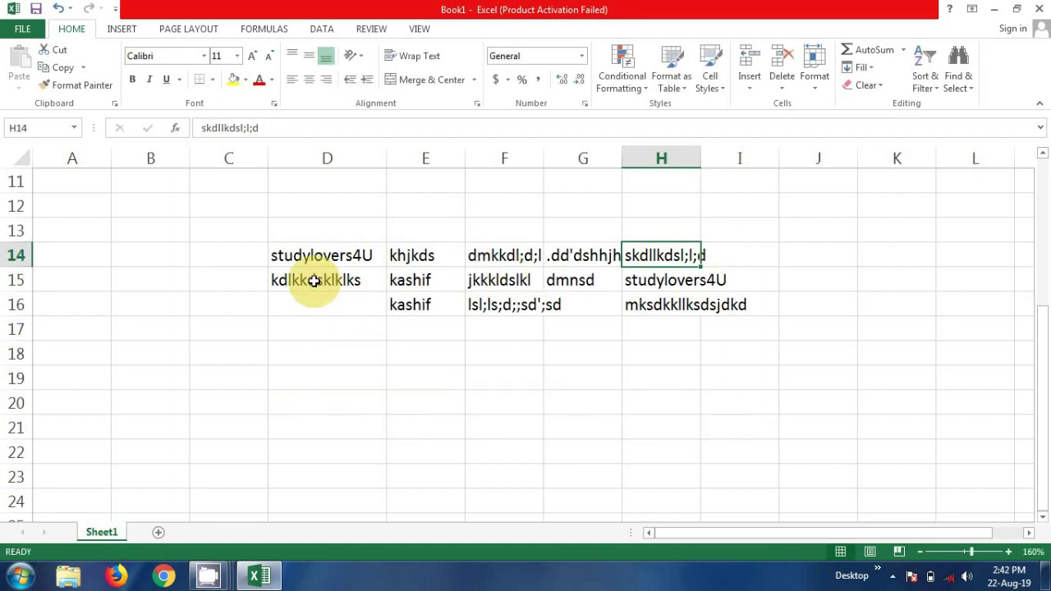
left_click(315, 281)
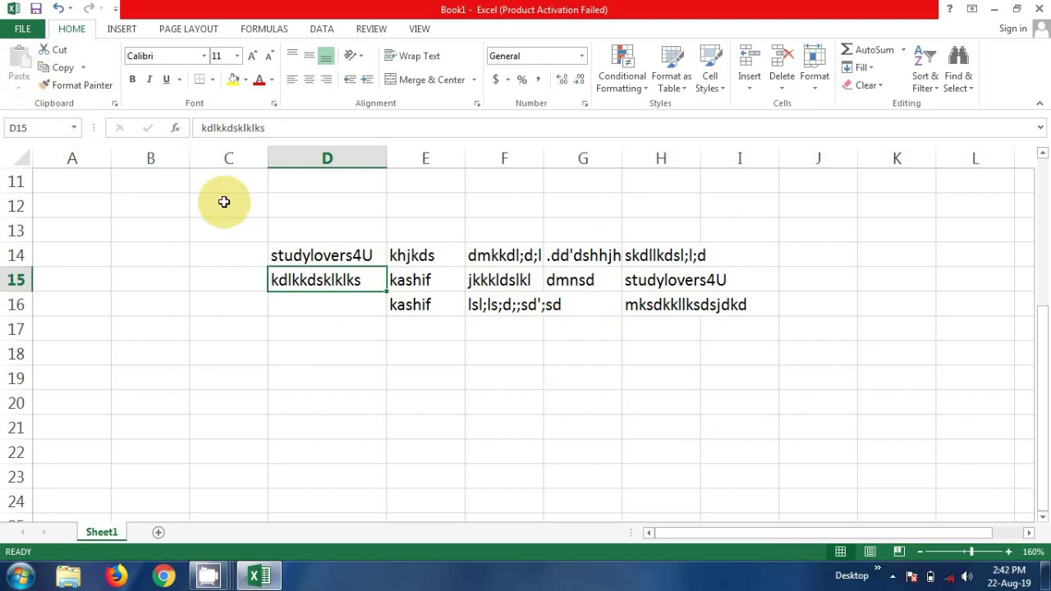
double_click(351, 258)
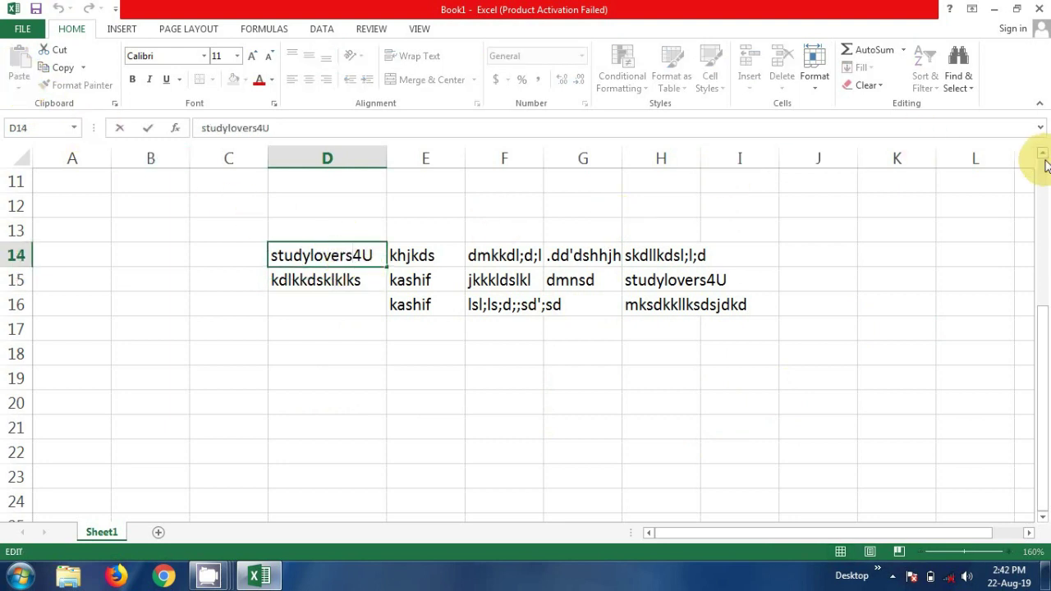
scroll(1043, 156, "up", 3)
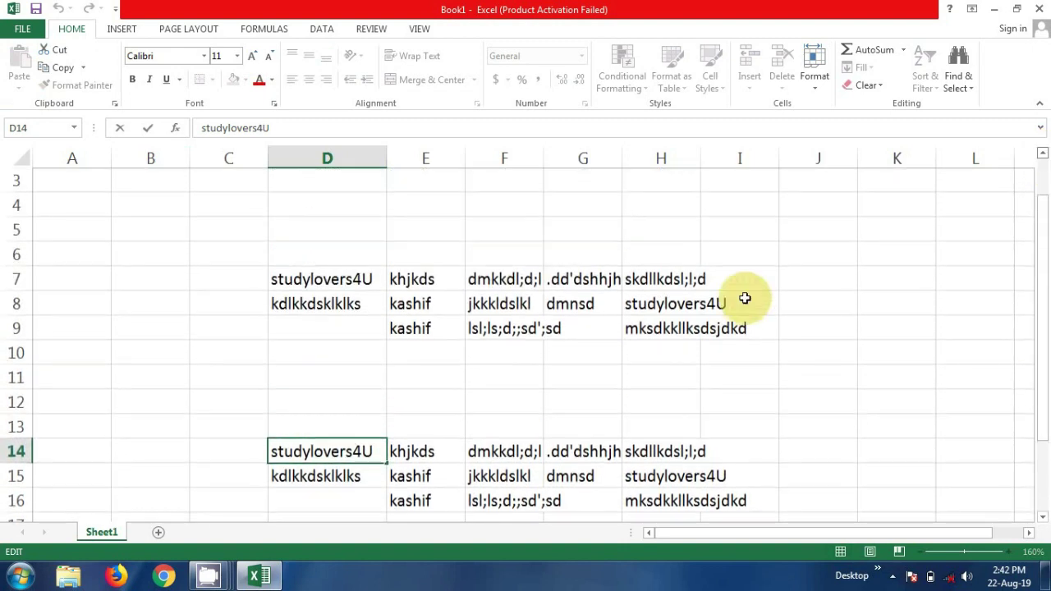
left_click(636, 320)
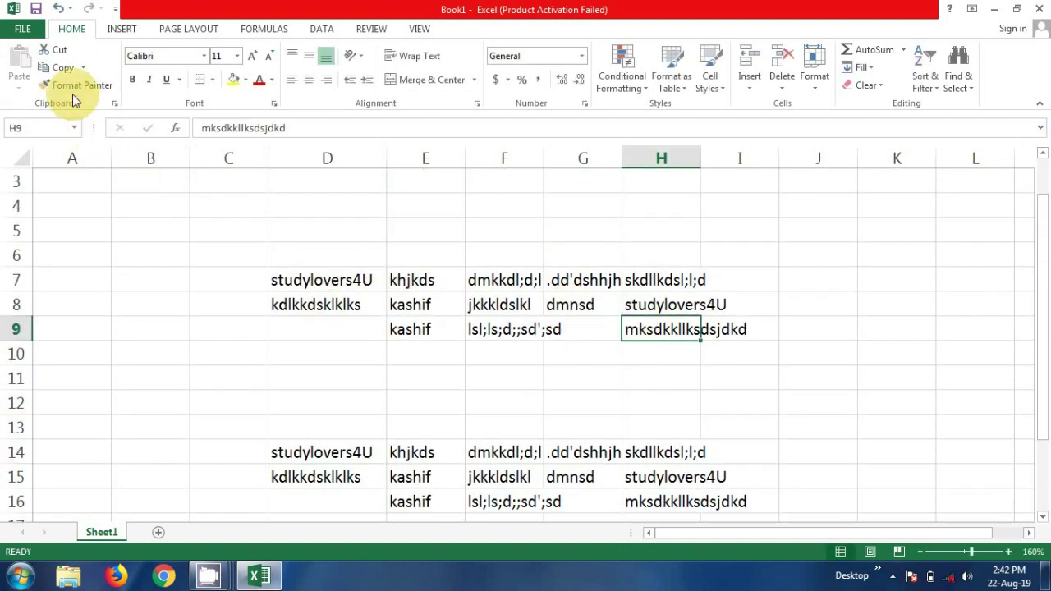
left_click(83, 69)
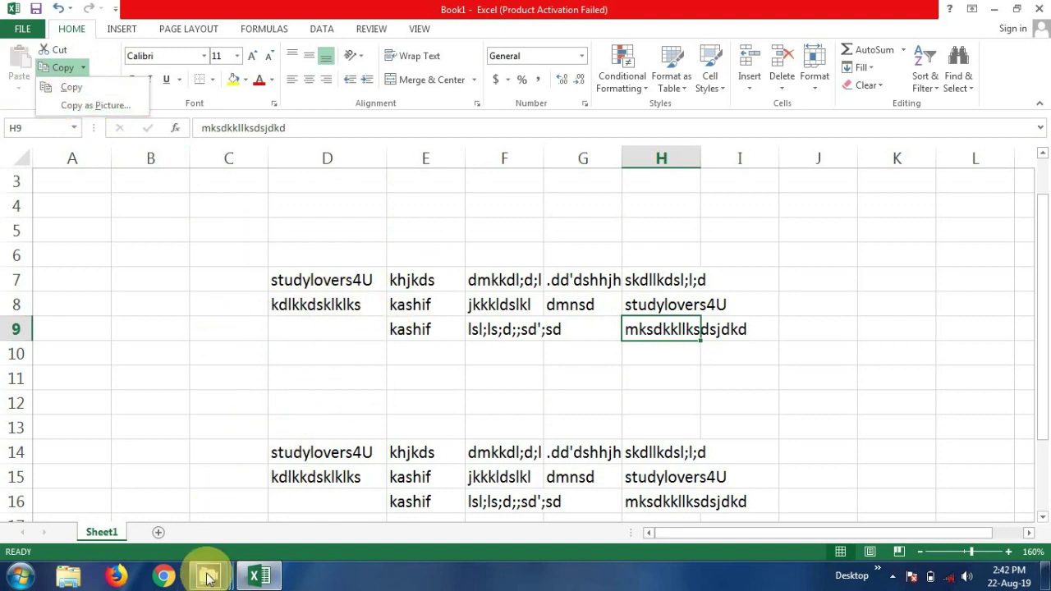
Open Notepad, write "khsakjskajkjasjksak", copy the whole text, and close Notepad without saving.
left_click(23, 577)
left_click(58, 278)
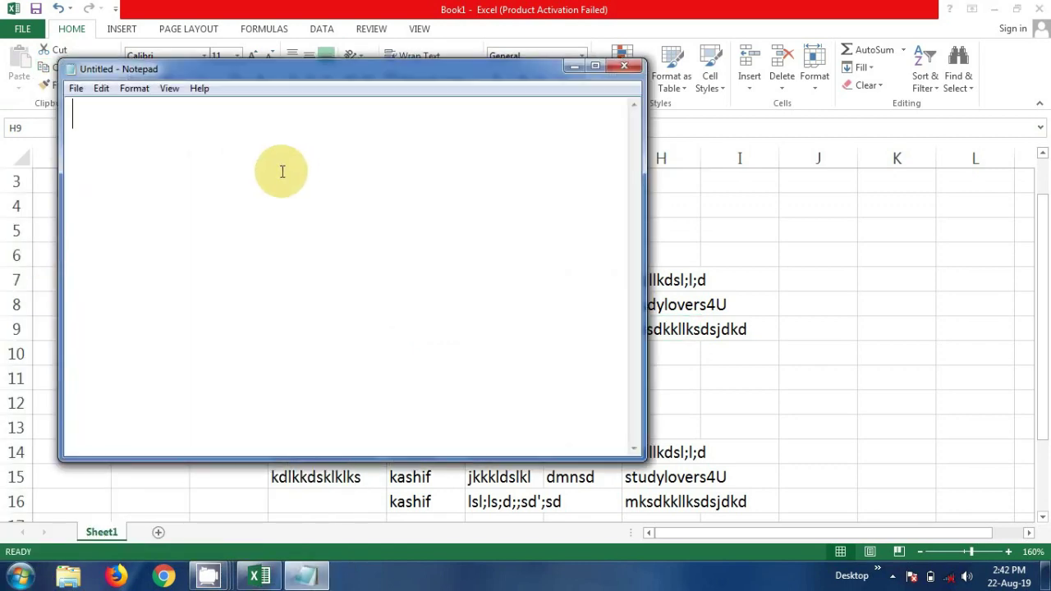
type("khsakjskajkjasjksa")
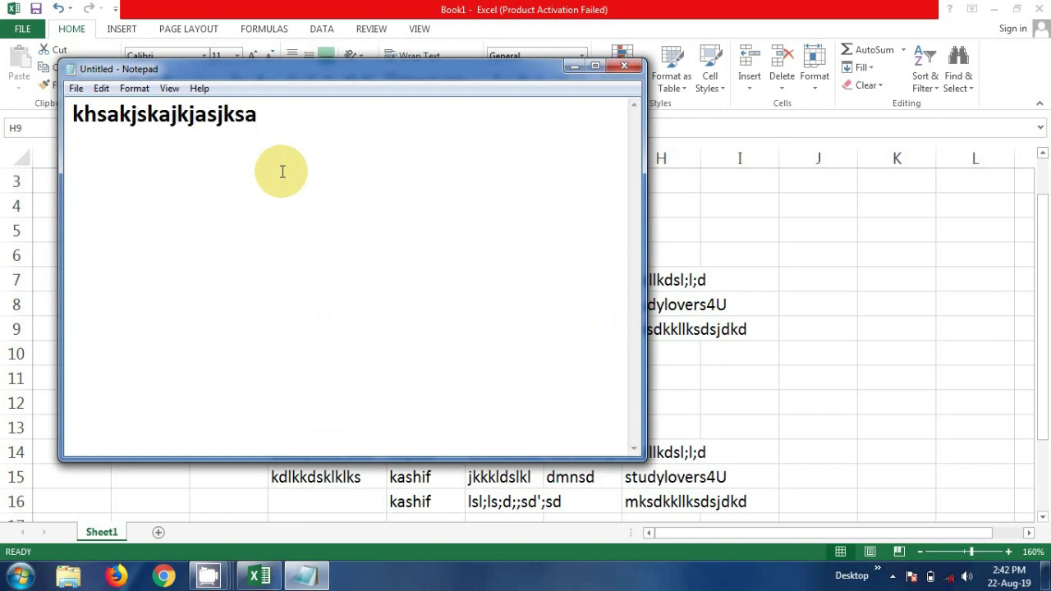
type("k")
key("ctrl+a")
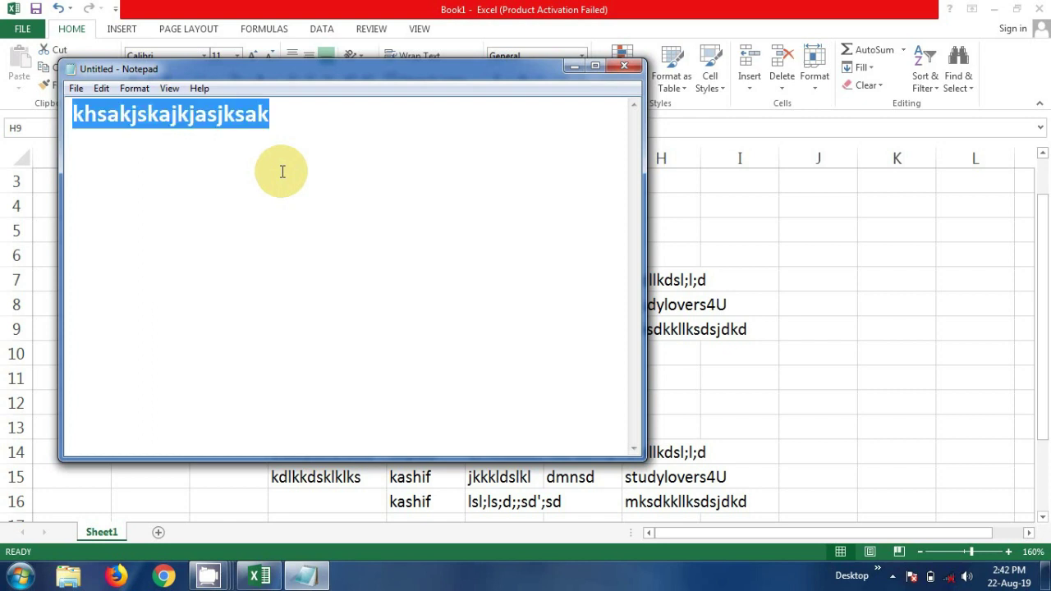
left_click(628, 69)
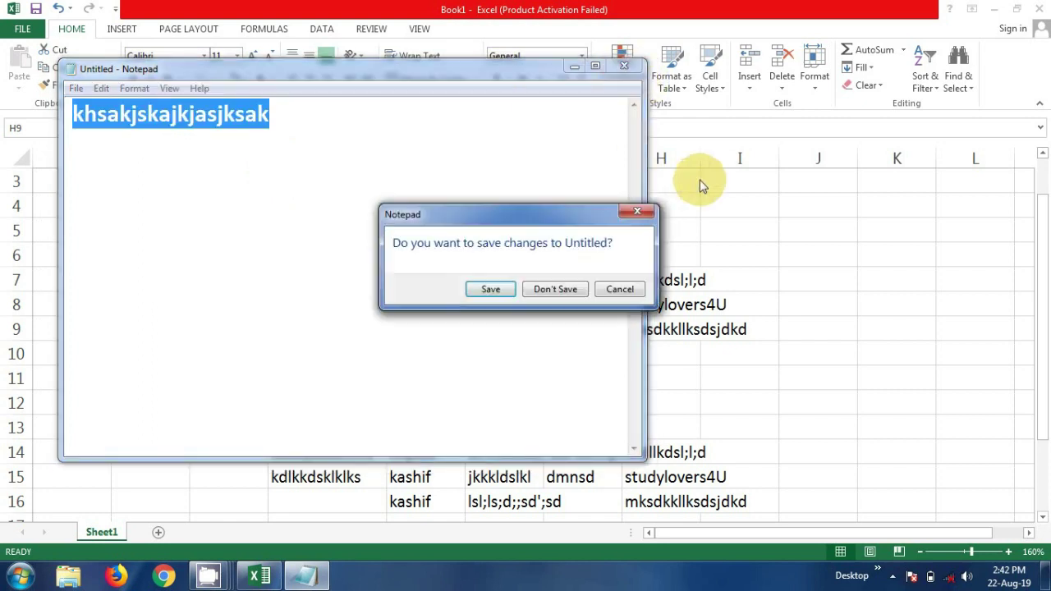
left_click(575, 290)
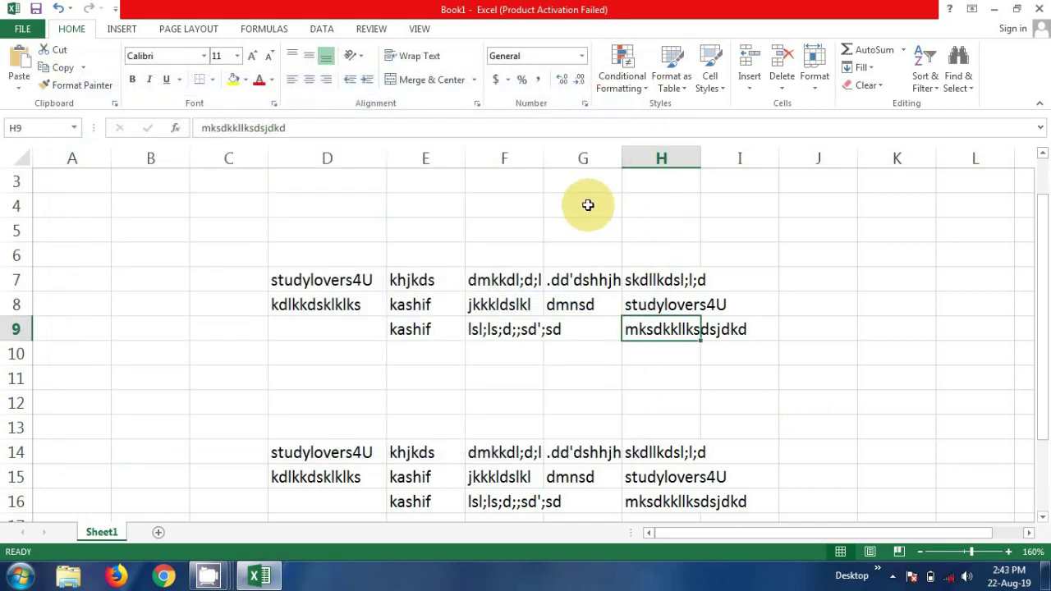
Paste the text copied from Notepad into cell G4 and clear the cell again.
left_click(588, 204)
key("ctrl+v")
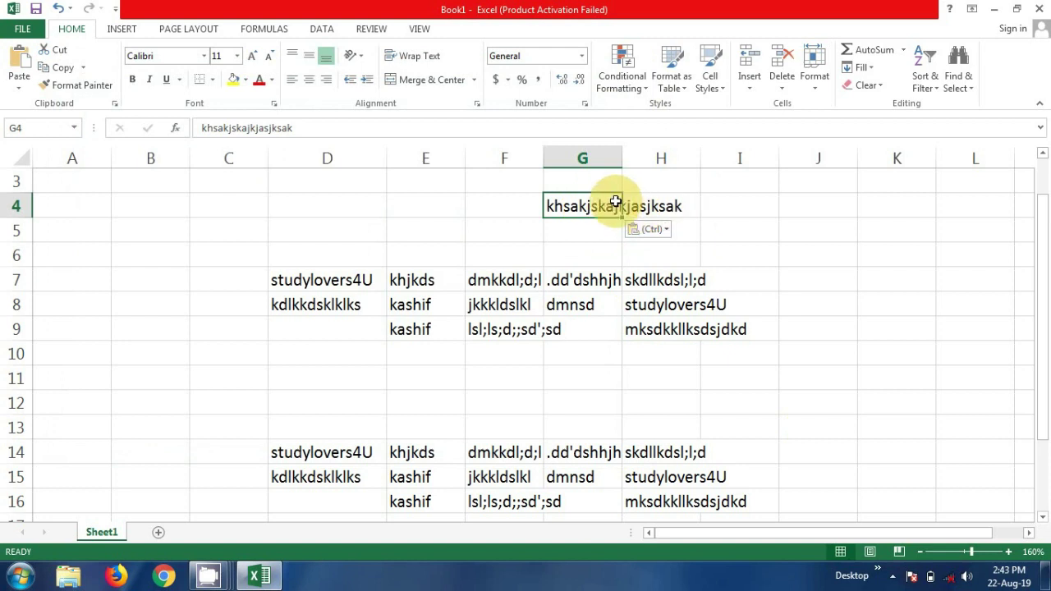
key("Delete")
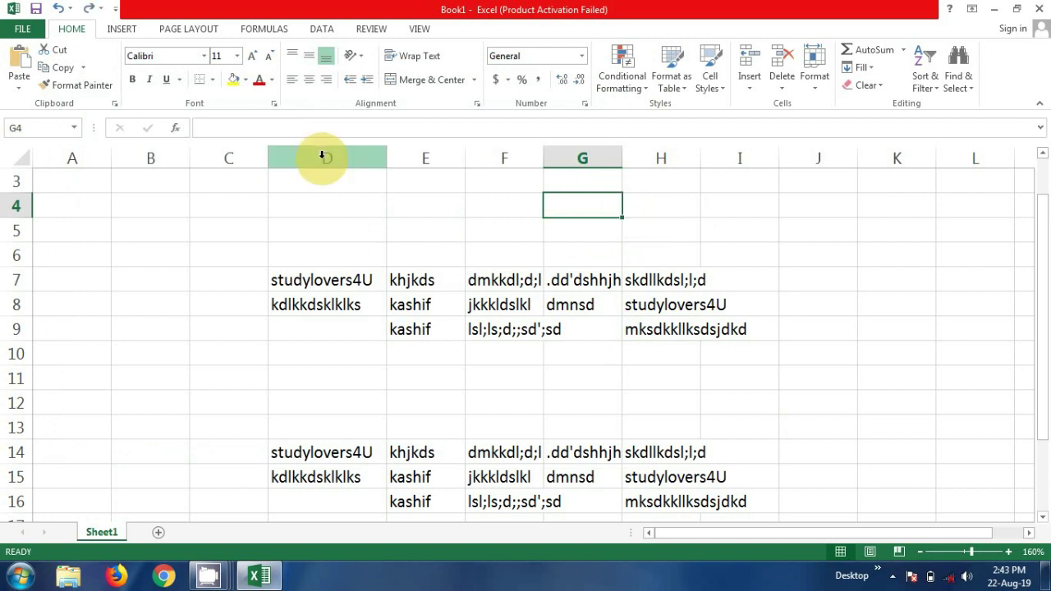
Paste the copied text into cell G4 as Unicode Text using Paste Special.
left_click(21, 89)
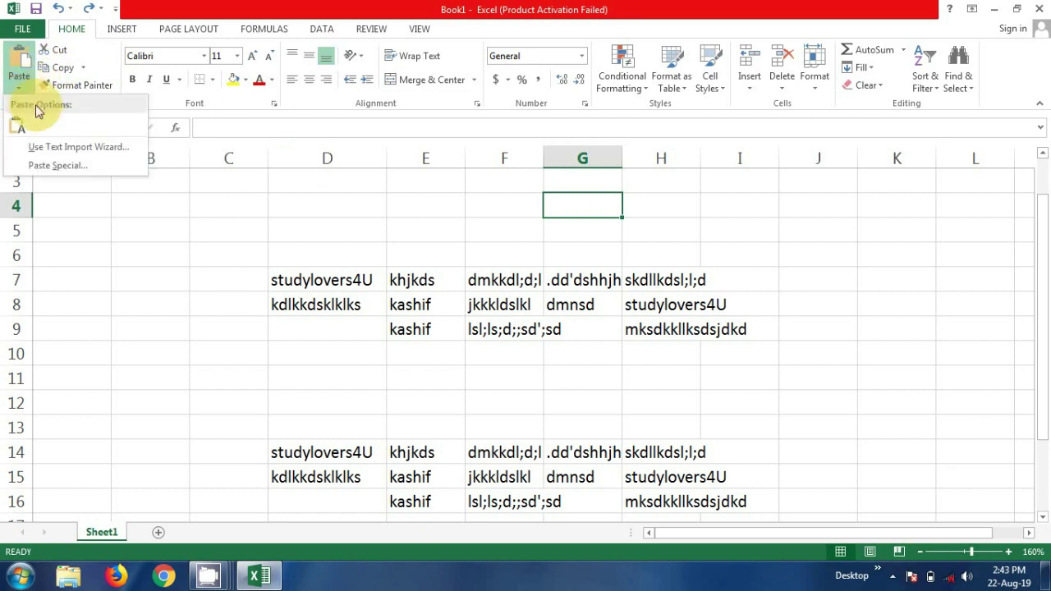
left_click(61, 166)
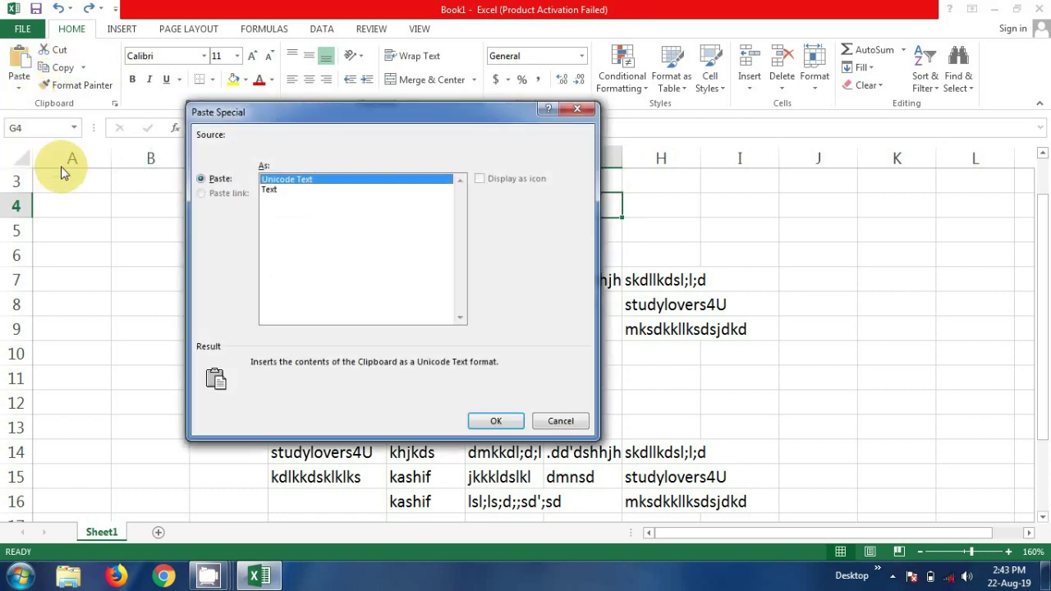
left_click(517, 422)
left_click(681, 225)
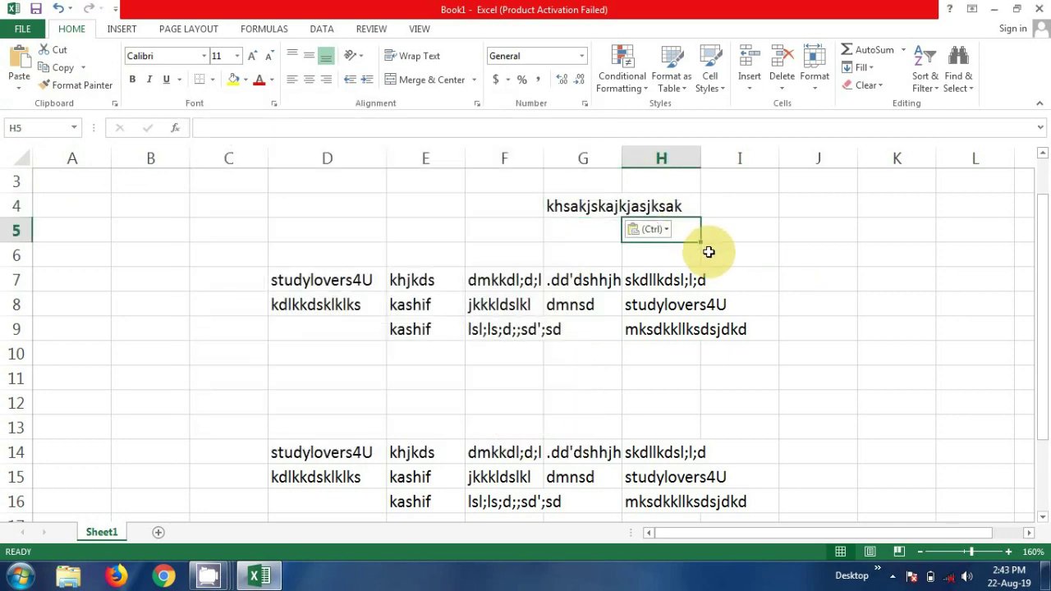
left_click(730, 237)
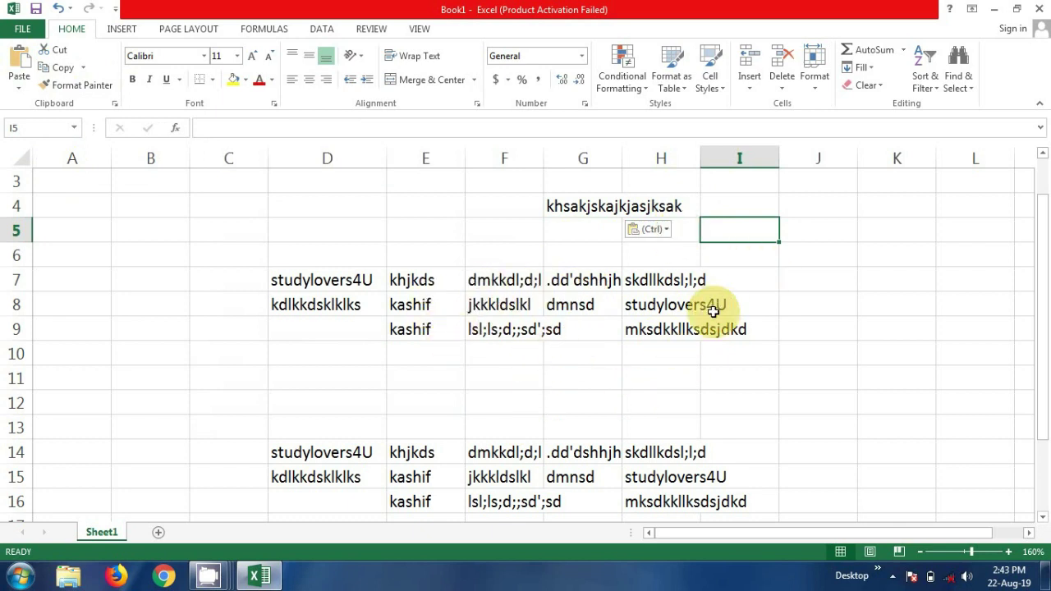
Cut the content of cell H7 in the upper data block.
left_click(695, 279)
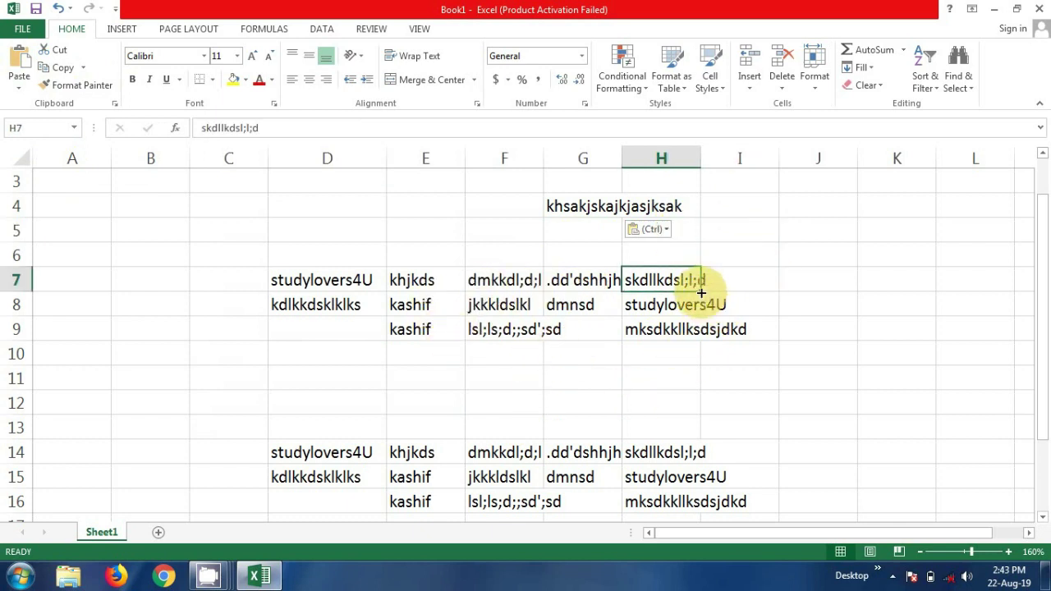
left_click(1043, 518)
left_click(1044, 518)
left_click(1043, 518)
left_click(1043, 519)
left_click(1044, 518)
left_click(1044, 518)
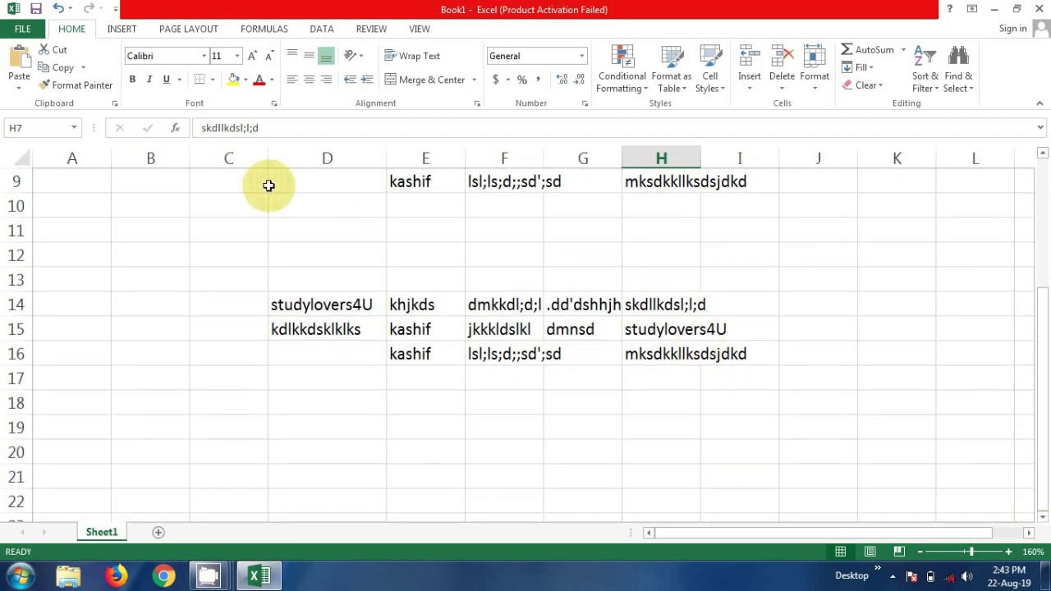
left_click(81, 68)
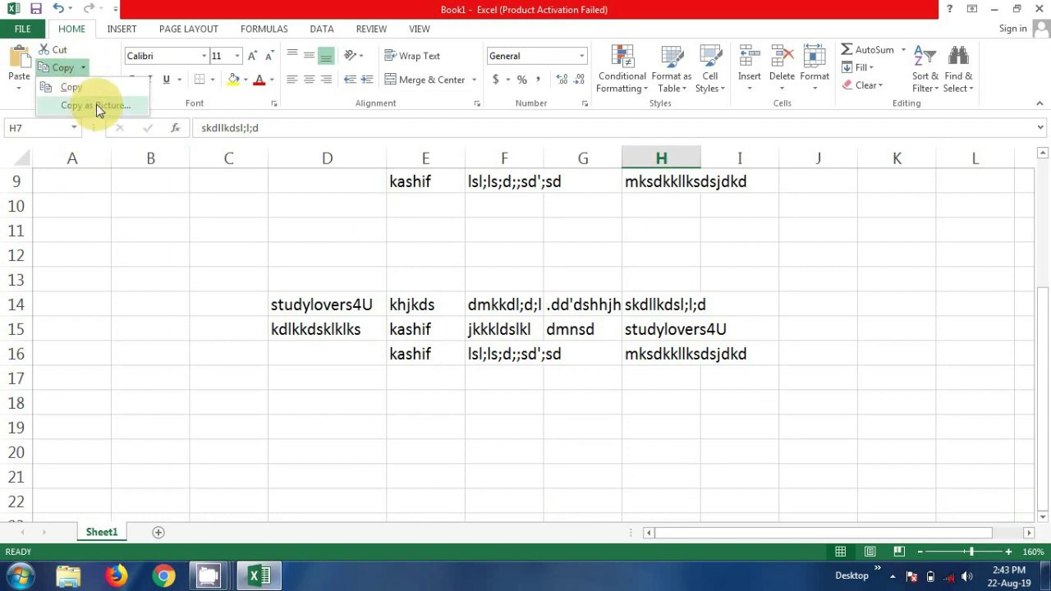
left_click(61, 50)
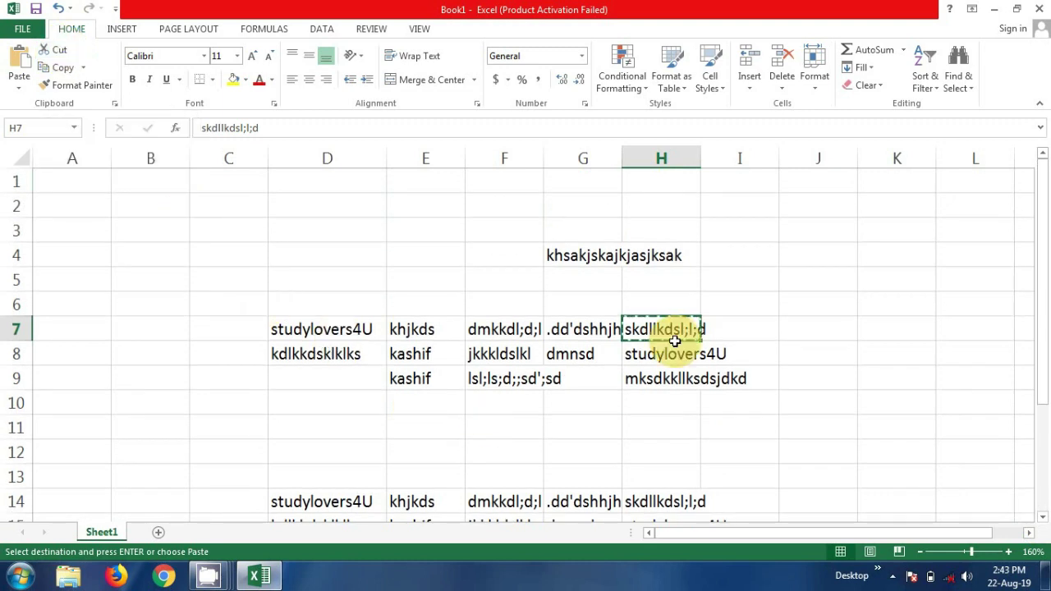
left_click(780, 288)
left_click(664, 333)
left_click(671, 344)
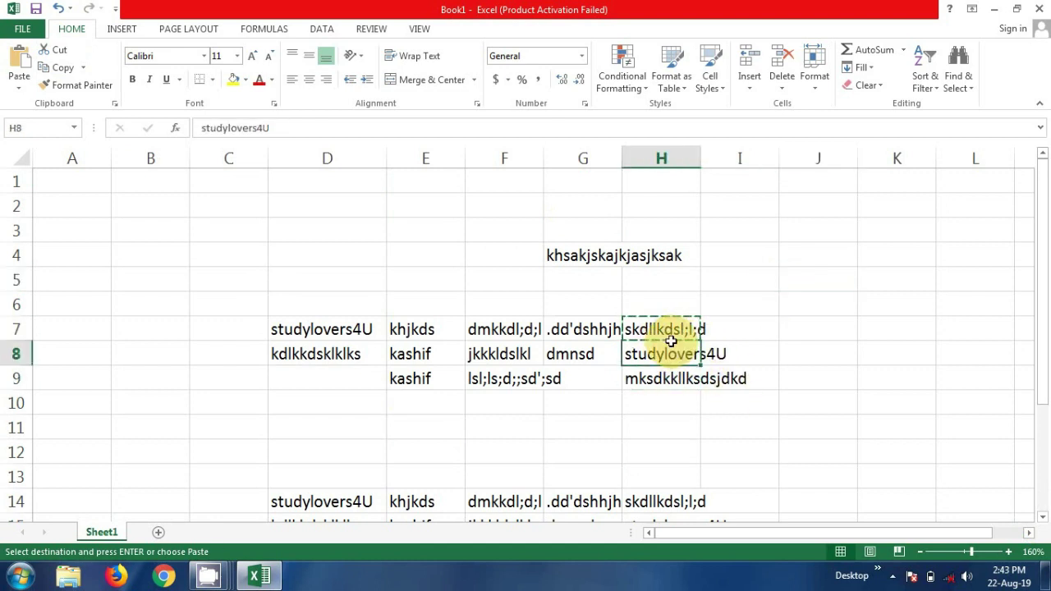